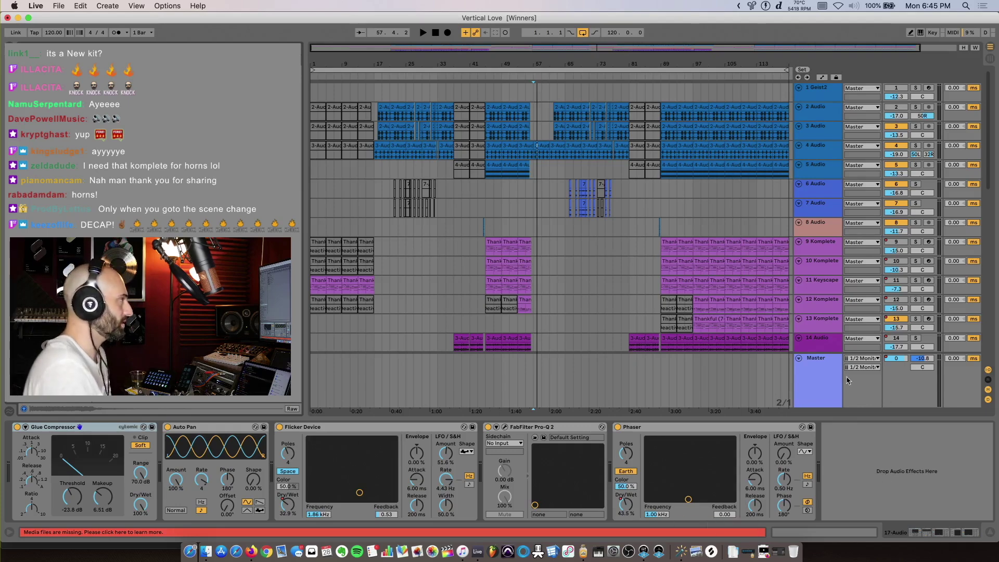
Step: Solo the 3 Audio, 4 Audio and 5 Audio tracks and play them from bar 17
{"action": "scroll", "coordinate": [679, 327], "scroll_direction": "down", "scroll_amount": 10}
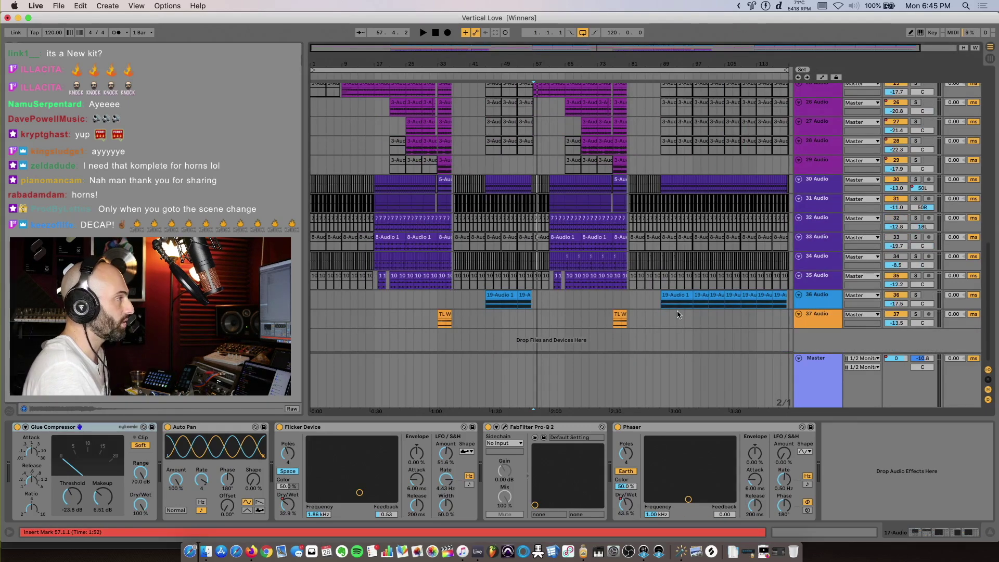
{"action": "scroll", "coordinate": [735, 320], "scroll_direction": "up", "scroll_amount": 10}
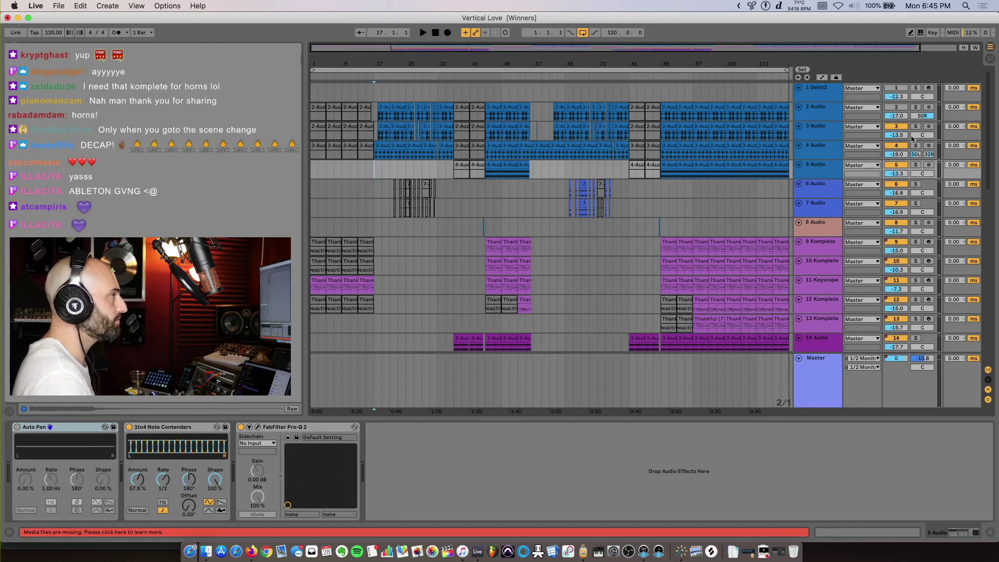
{"action": "left_click", "coordinate": [915, 127]}
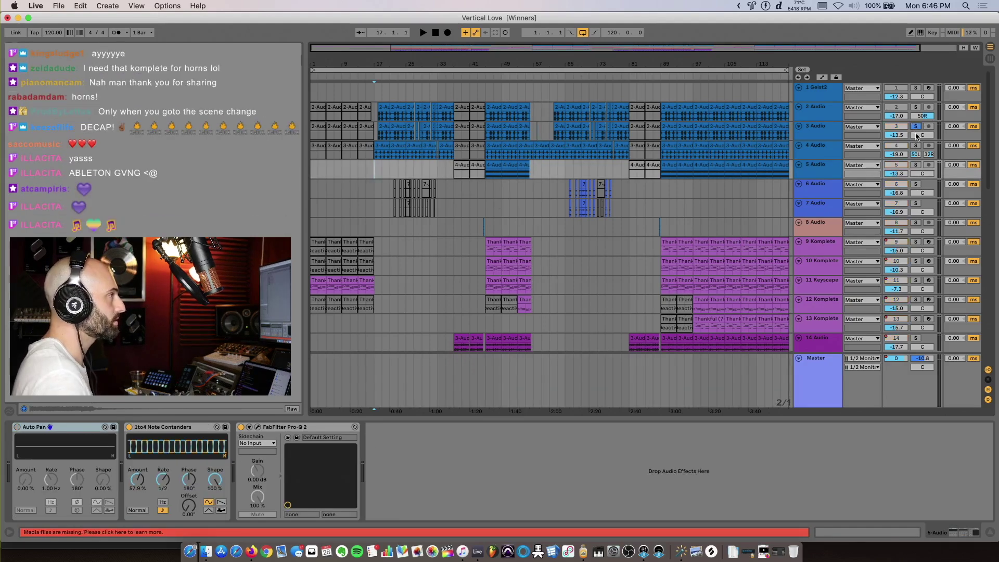
{"action": "left_click", "coordinate": [916, 165]}
{"action": "key", "text": "space"}
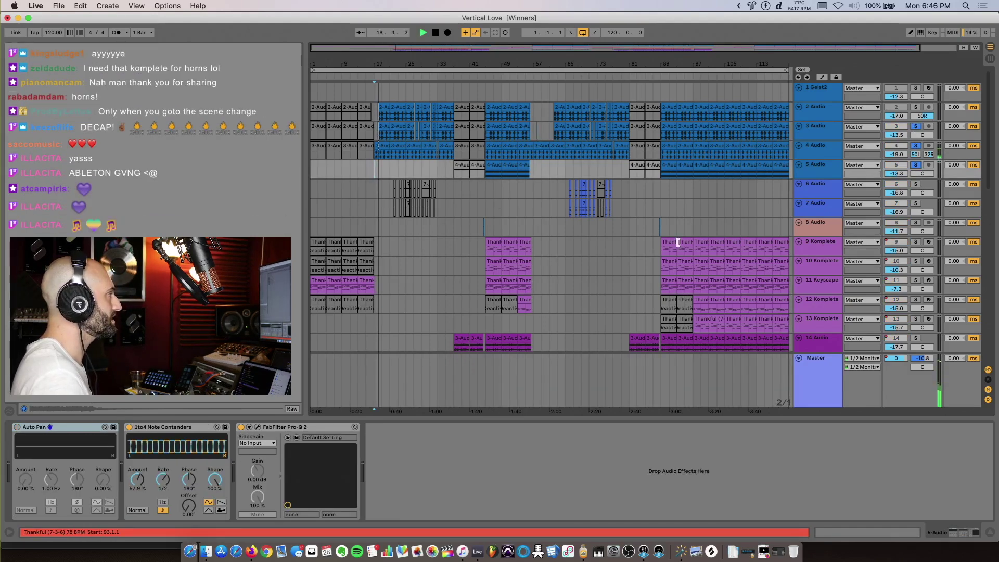
{"action": "scroll", "coordinate": [677, 242], "scroll_direction": "down", "scroll_amount": 10}
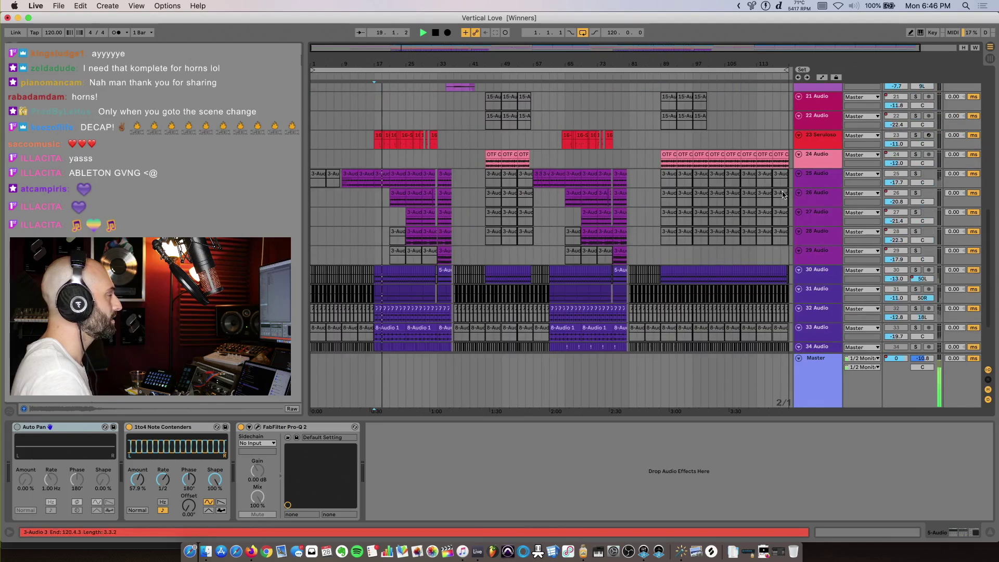
{"action": "scroll", "coordinate": [773, 216], "scroll_direction": "up", "scroll_amount": 10}
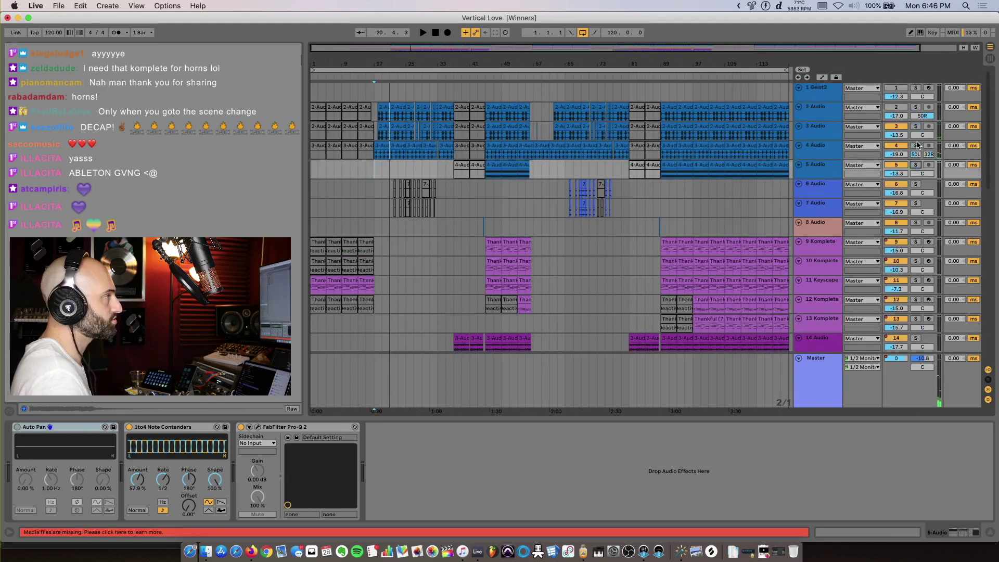
Step: Select the 1 Geist2 track, fold its instrument device, and select the 2 Audio track
{"action": "left_click", "coordinate": [817, 97]}
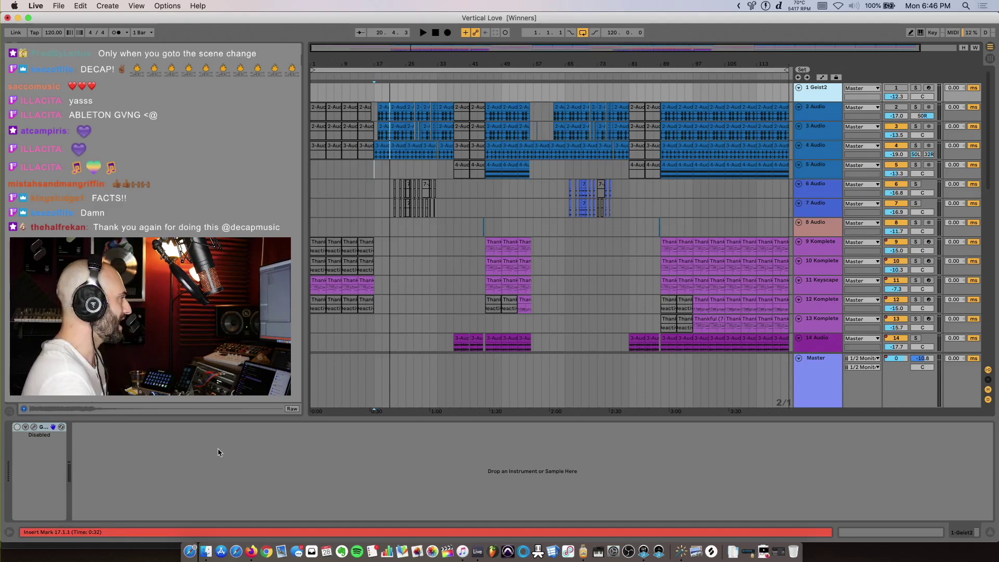
{"action": "double_click", "coordinate": [46, 428]}
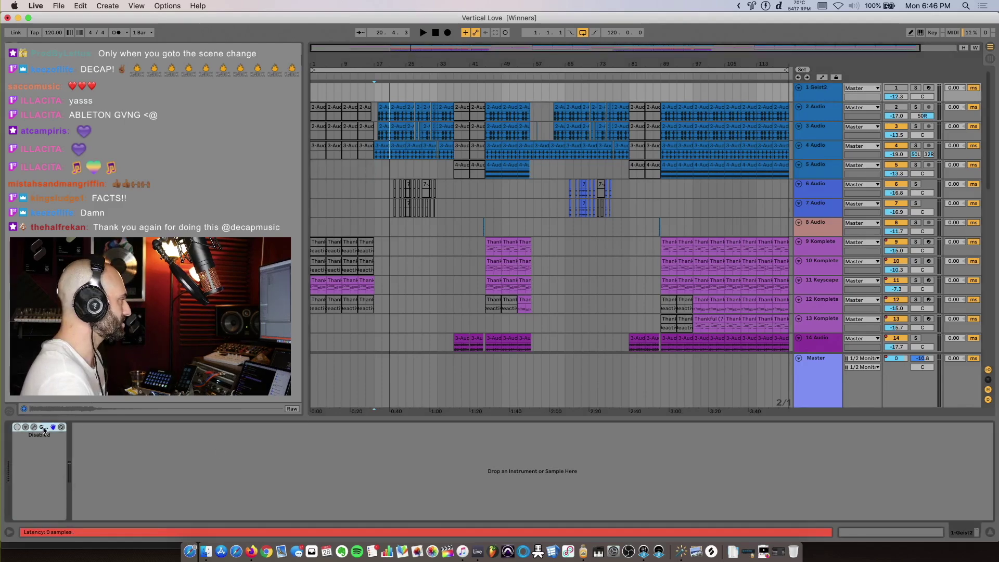
{"action": "left_click", "coordinate": [818, 115]}
Step: Solo the 5 Audio track and play the arrangement from bar 45
{"action": "left_click", "coordinate": [488, 172]}
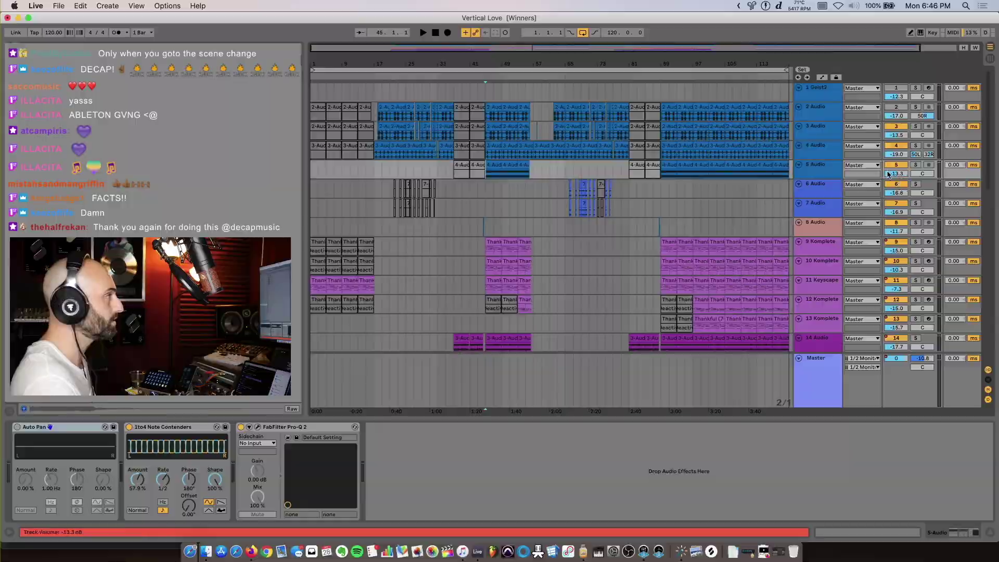
{"action": "left_click", "coordinate": [914, 164]}
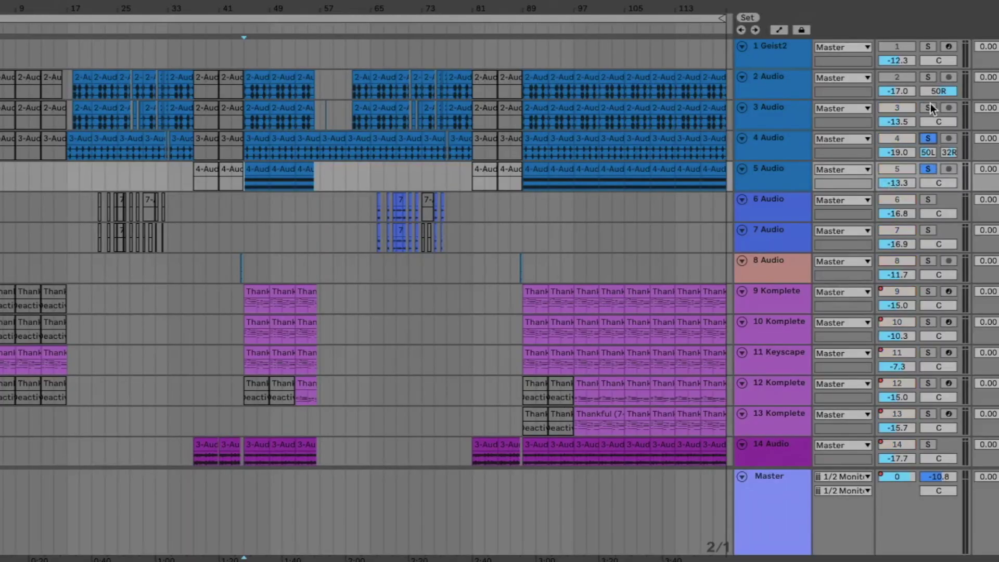
{"action": "left_click", "coordinate": [929, 106]}
{"action": "key", "text": "space"}
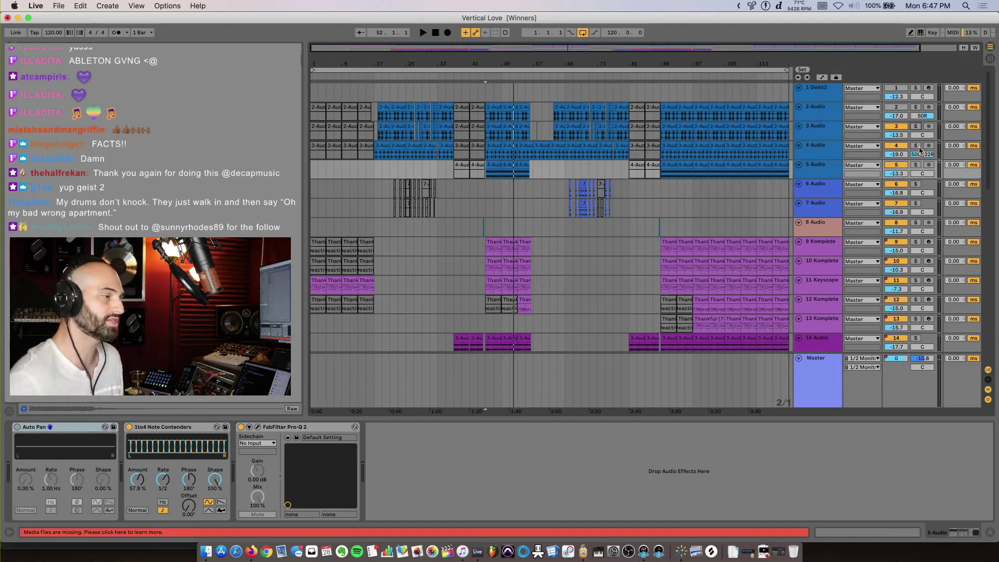
Step: Select the 3 Audio clip at bar 45, then solo the 9 Komplete track and play it from there
{"action": "left_click", "coordinate": [492, 126]}
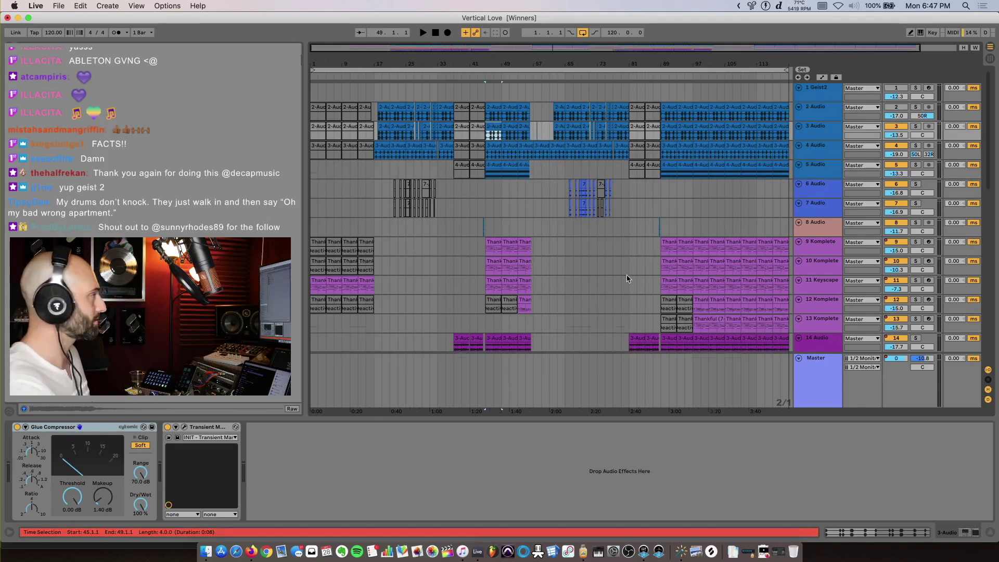
{"action": "left_click", "coordinate": [486, 248]}
{"action": "key", "text": "s"}
{"action": "key", "text": "space"}
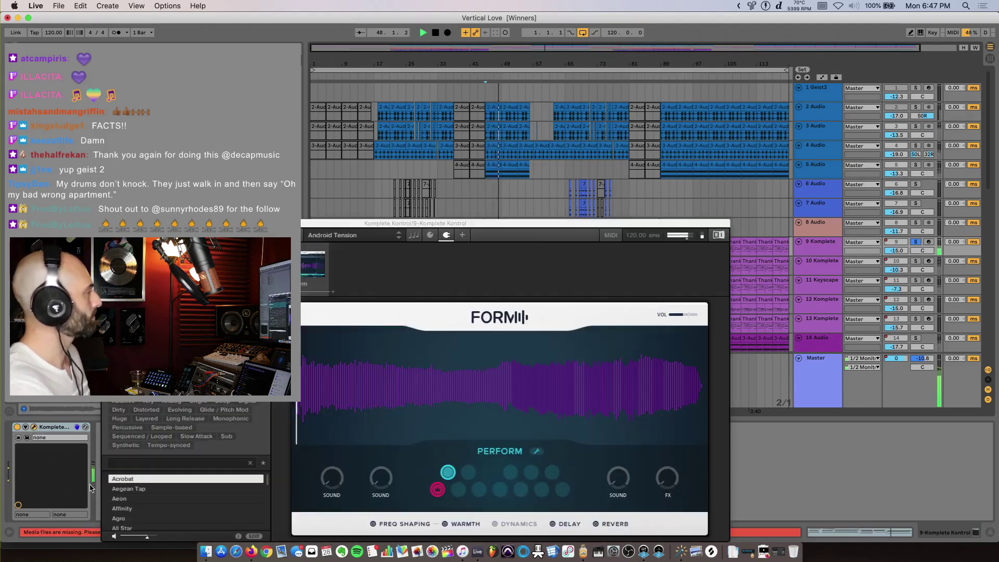
Step: Reposition the 9 Komplete track's plugin window to inspect the Form instrument with the Android Tension preset
{"action": "left_click_drag", "start_coordinate": [381, 225], "coordinate": [494, 279]}
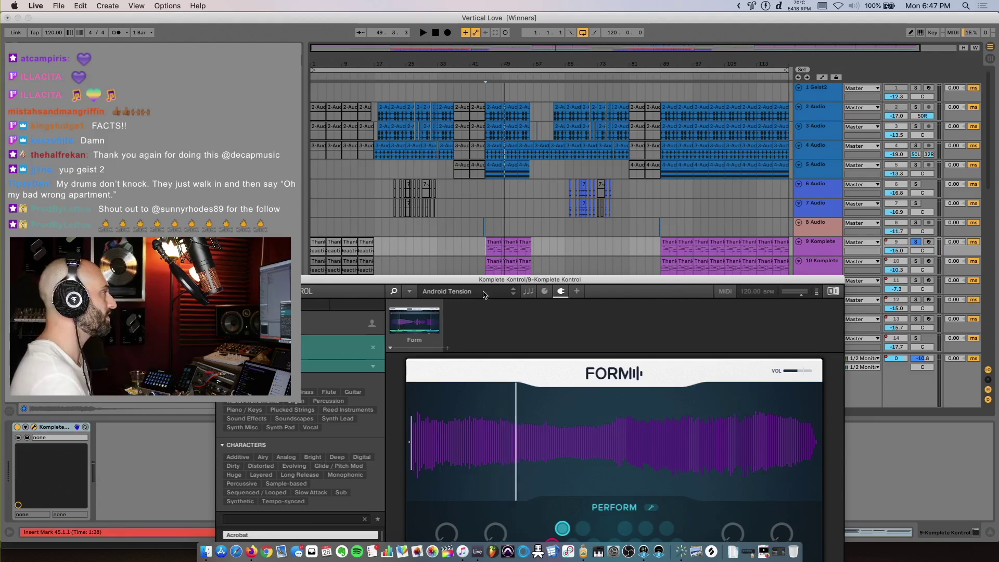
{"action": "left_click_drag", "start_coordinate": [484, 281], "coordinate": [397, 152]}
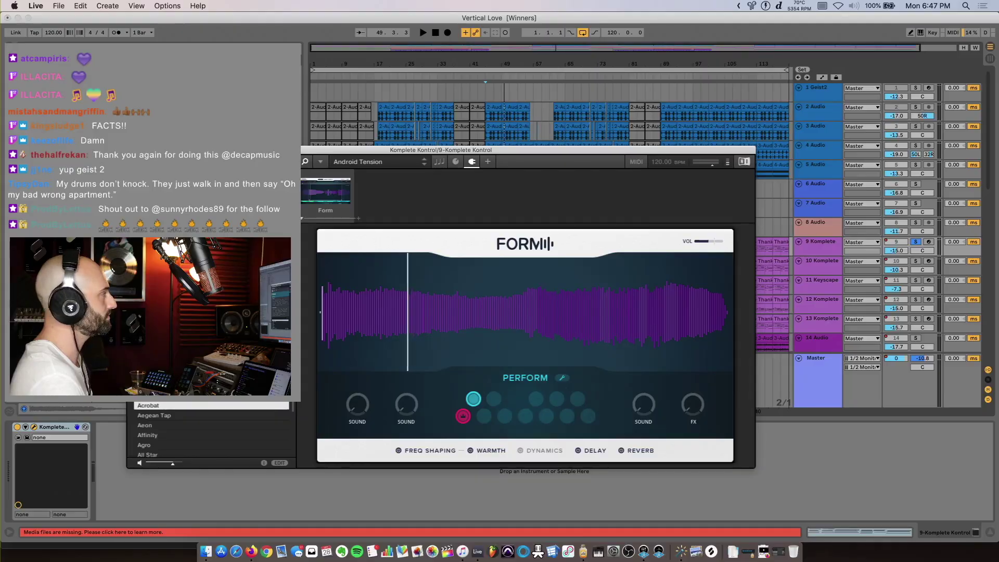
{"action": "left_click_drag", "start_coordinate": [193, 152], "coordinate": [366, 148]}
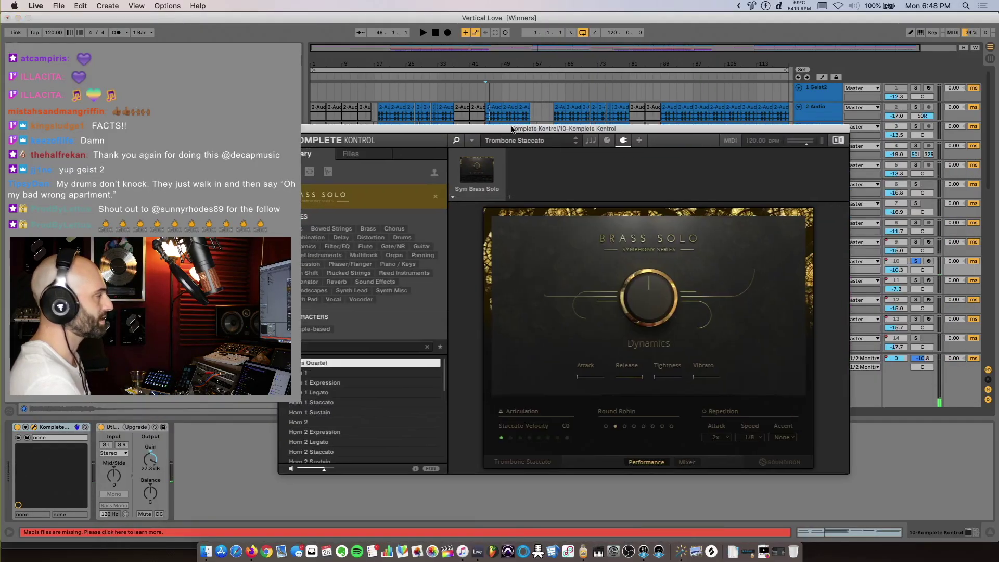
Step: Inspect the Trombone Staccato preset in the 10 Komplete plugin window, close it, and play the soloed track from bar 45
{"action": "left_click_drag", "start_coordinate": [511, 202], "coordinate": [569, 132]}
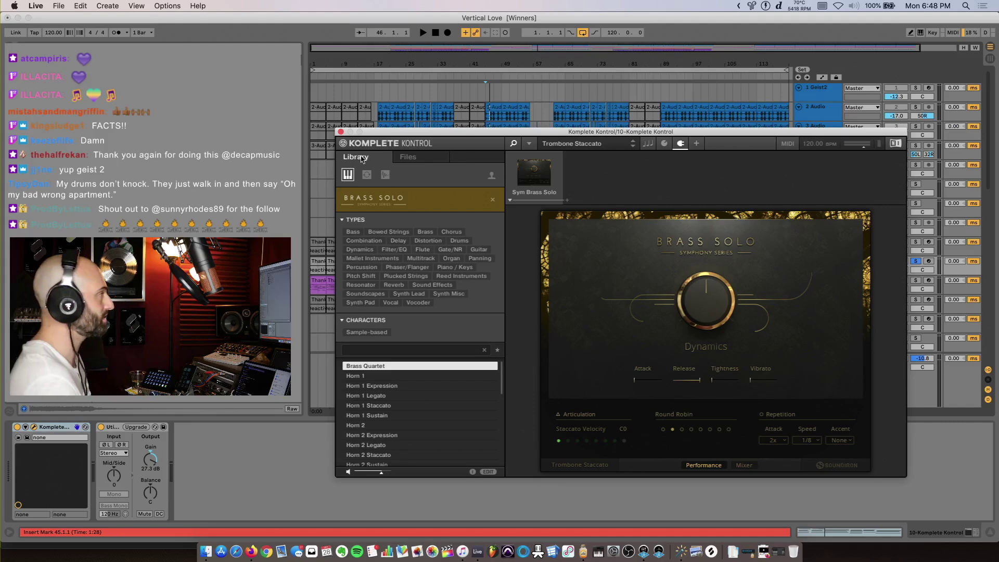
{"action": "left_click", "coordinate": [341, 131]}
{"action": "key", "text": "space"}
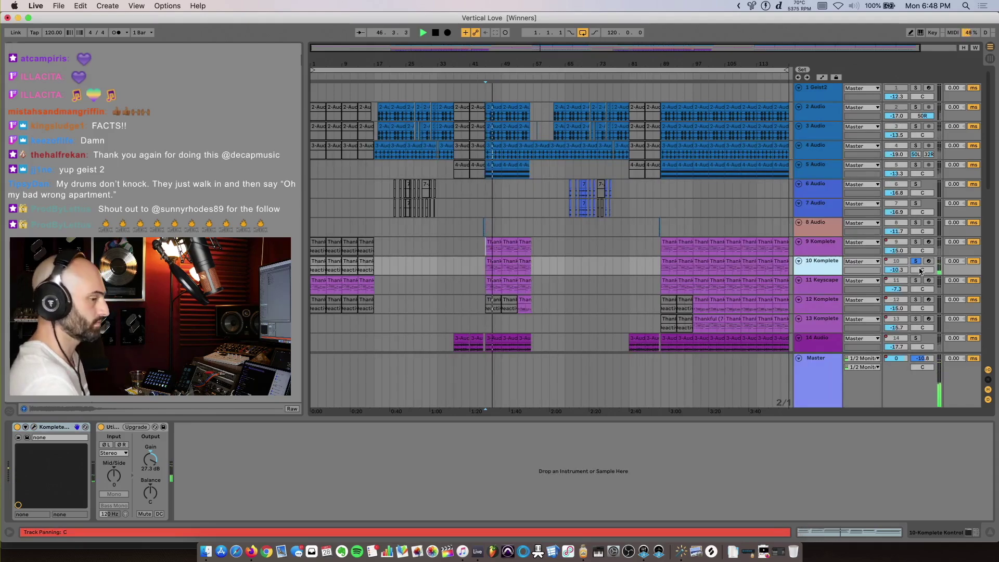
Step: Audition the 11 Keyscape track in solo from bar 45 and the 12 Komplete track in solo from bar 53
{"action": "left_click", "coordinate": [915, 280]}
{"action": "left_click", "coordinate": [895, 286]}
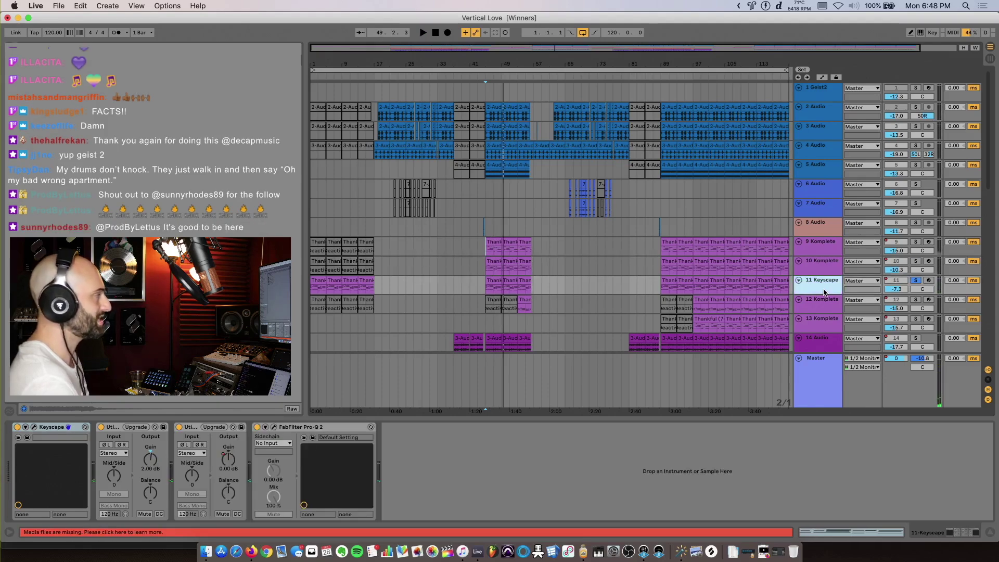
{"action": "key", "text": "space"}
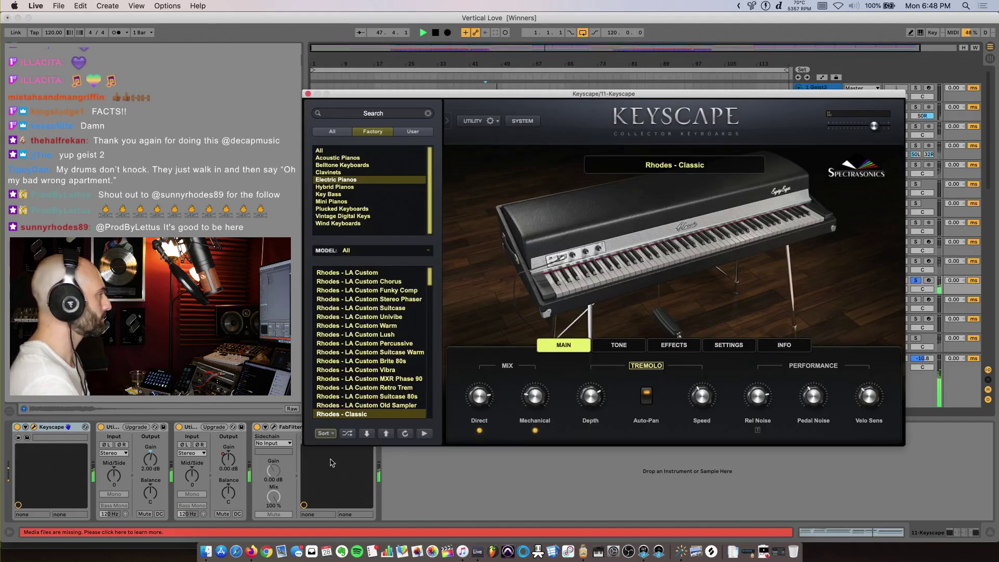
{"action": "left_click", "coordinate": [520, 313]}
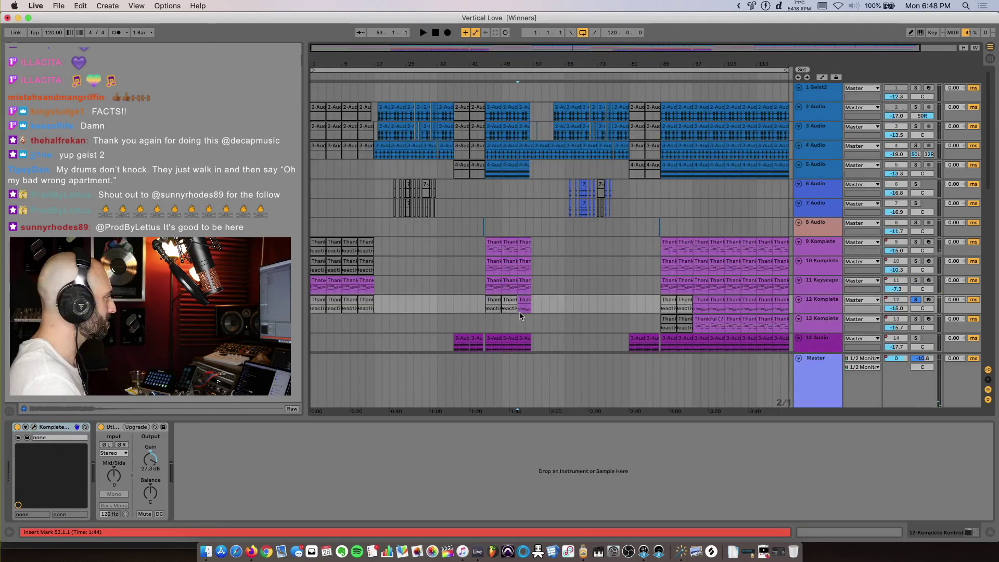
{"action": "key", "text": "space"}
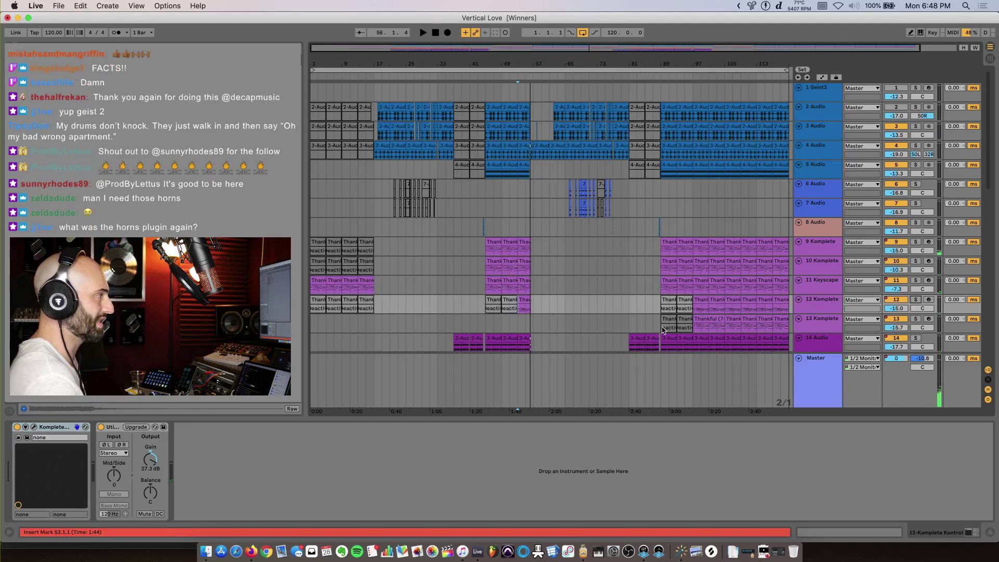
Step: Solo the 14 Audio track and play it from bar 49 with its effects chain shown
{"action": "scroll", "coordinate": [515, 312], "scroll_direction": "down", "scroll_amount": 2}
{"action": "left_click", "coordinate": [503, 313]}
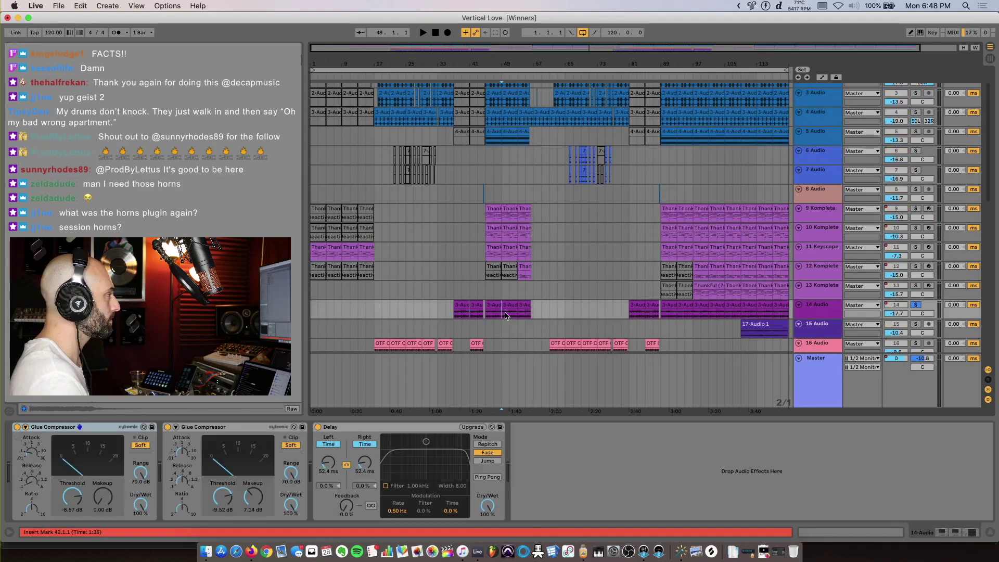
{"action": "key", "text": "space"}
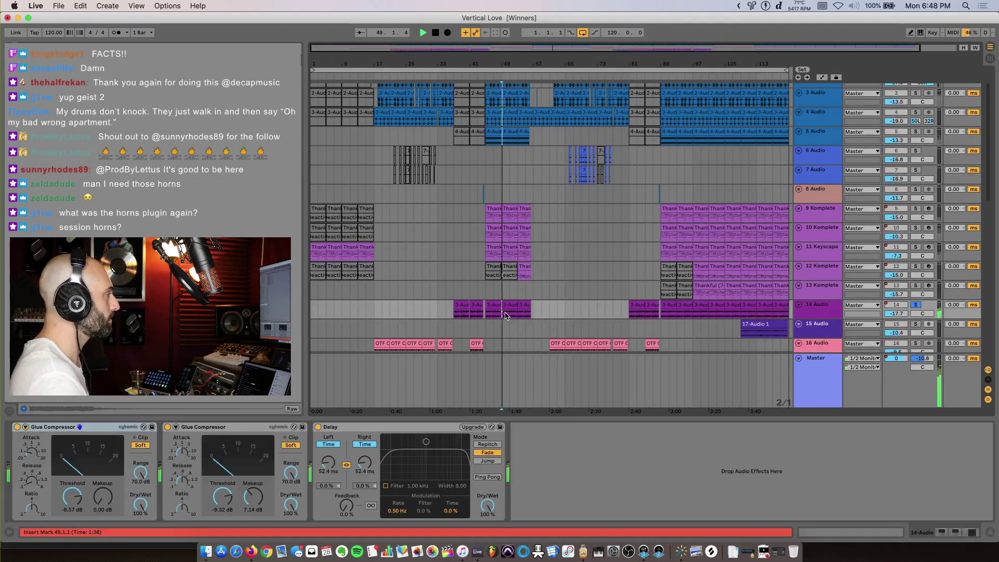
{"action": "left_click", "coordinate": [810, 312]}
{"action": "key", "text": "space"}
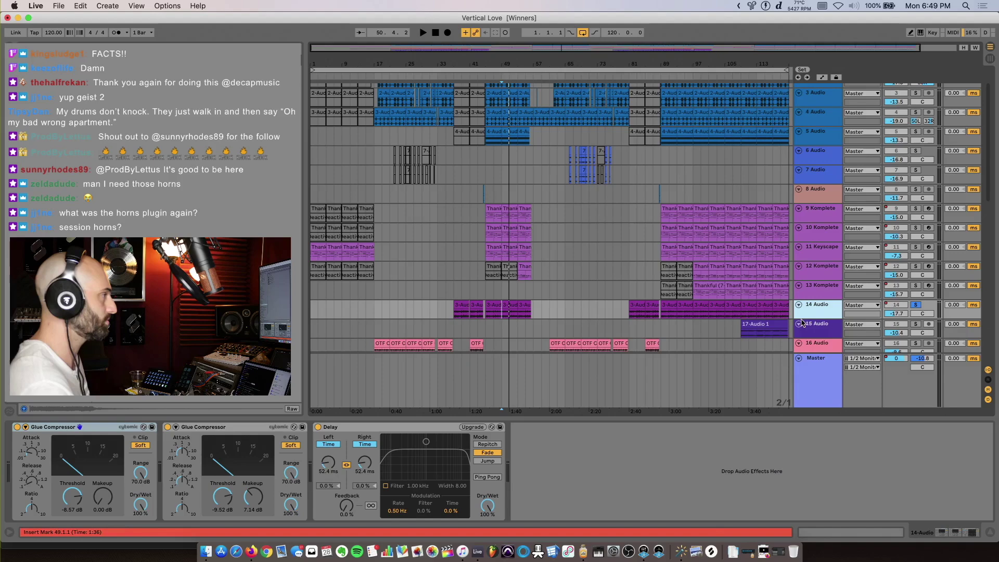
Step: Show the 15 Audio effects chain, and play the soloed drum and instrument tracks together from bar 45
{"action": "left_click", "coordinate": [815, 334]}
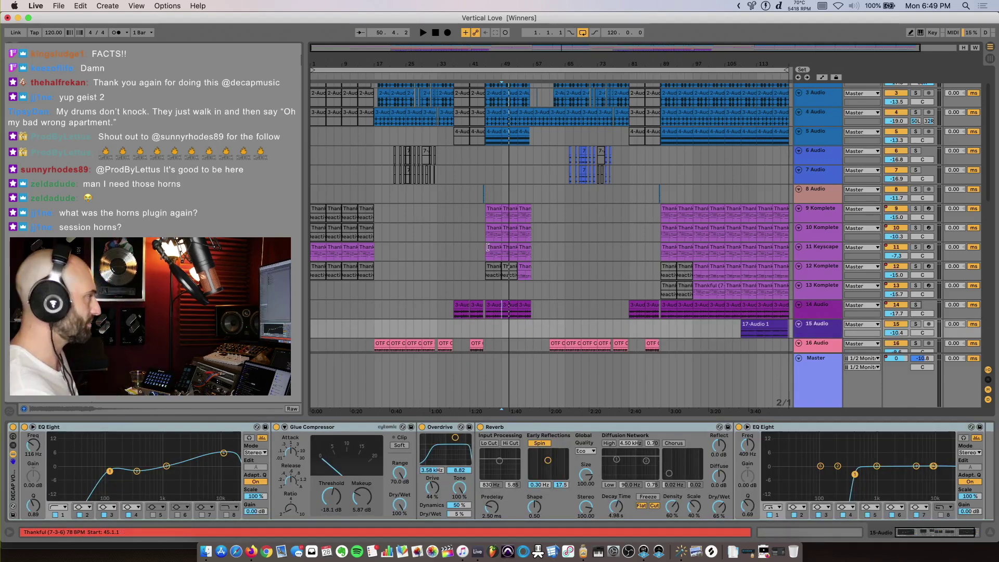
{"action": "key", "text": "space"}
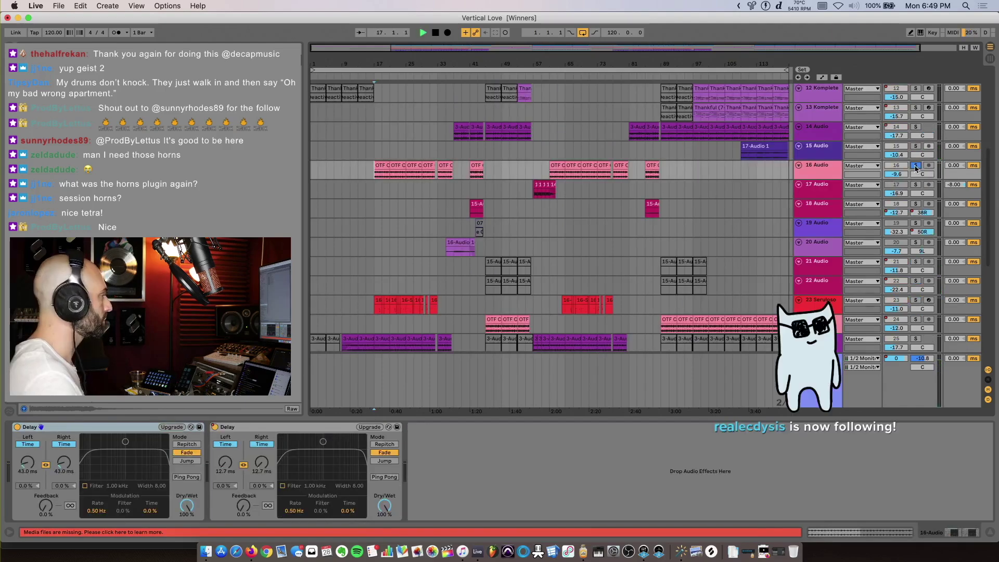
{"action": "key", "text": "space"}
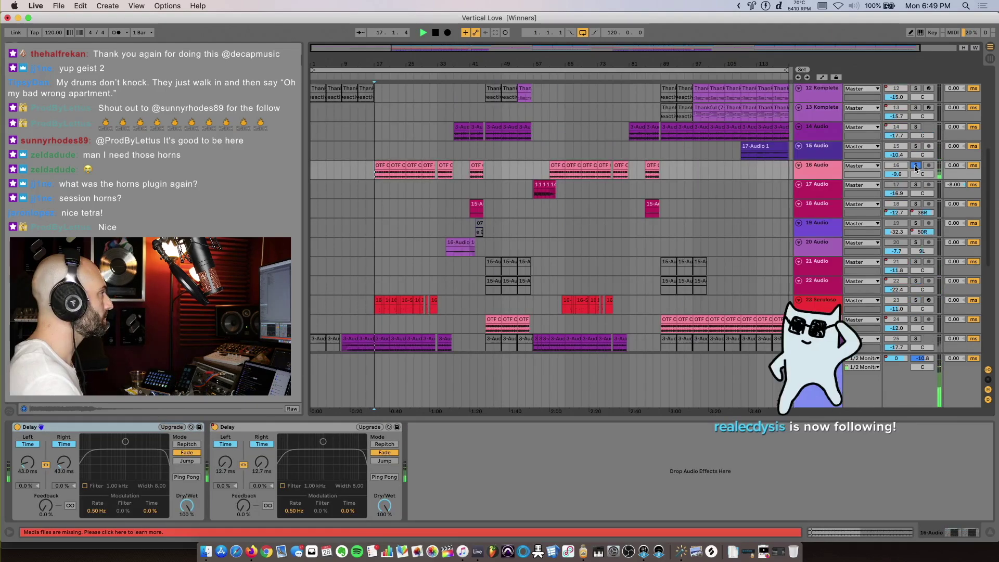
Step: Inspect the OTF Clap Loop clip at bar 17 on the 16 Audio track and take that track out of solo
{"action": "left_click", "coordinate": [382, 162]}
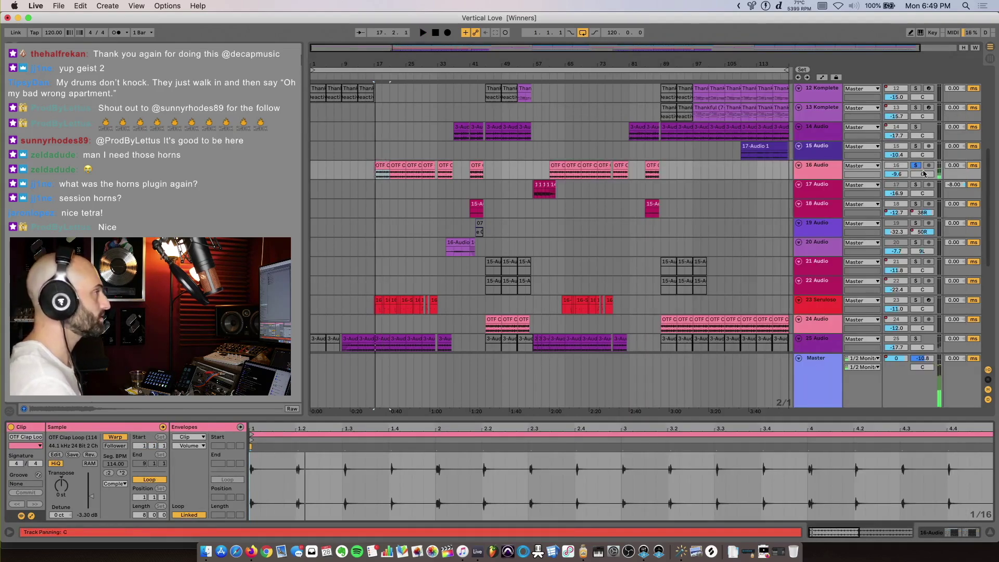
{"action": "left_click", "coordinate": [915, 165]}
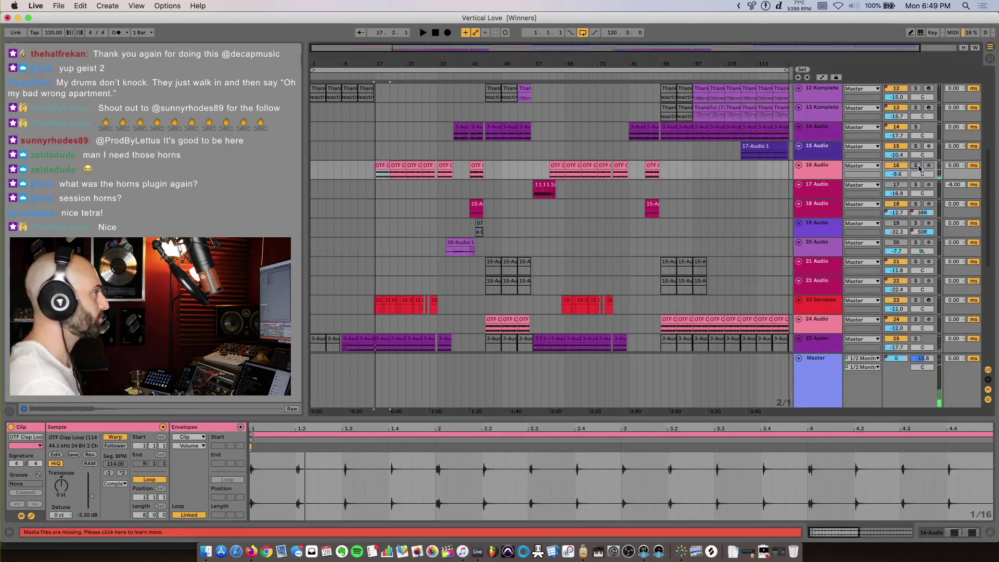
{"action": "key", "text": "space"}
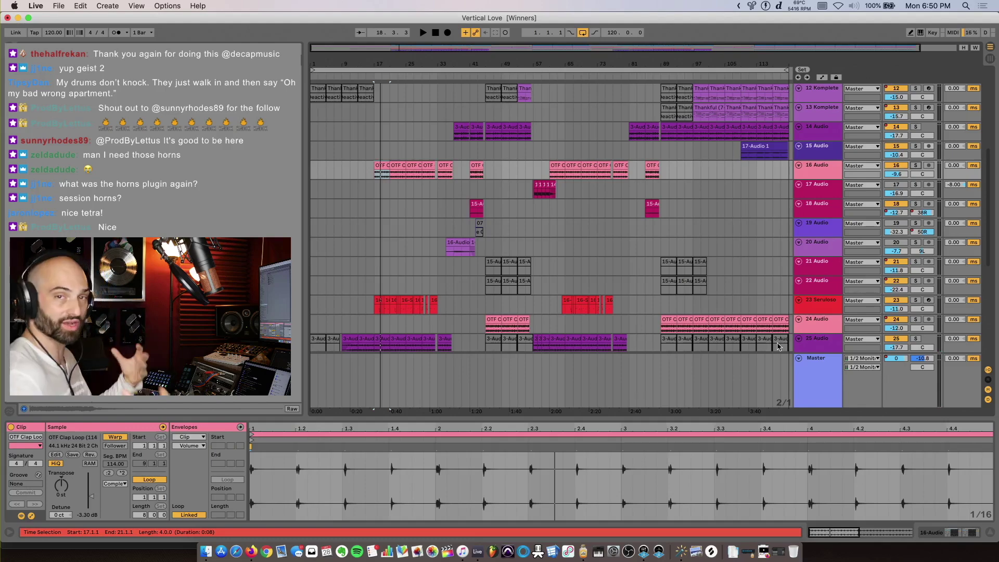
Step: Solo the 25 Audio track, select it, and play it from bar 17
{"action": "scroll", "coordinate": [724, 230], "scroll_direction": "down", "scroll_amount": 3}
{"action": "key", "text": "space"}
{"action": "left_click", "coordinate": [913, 255]}
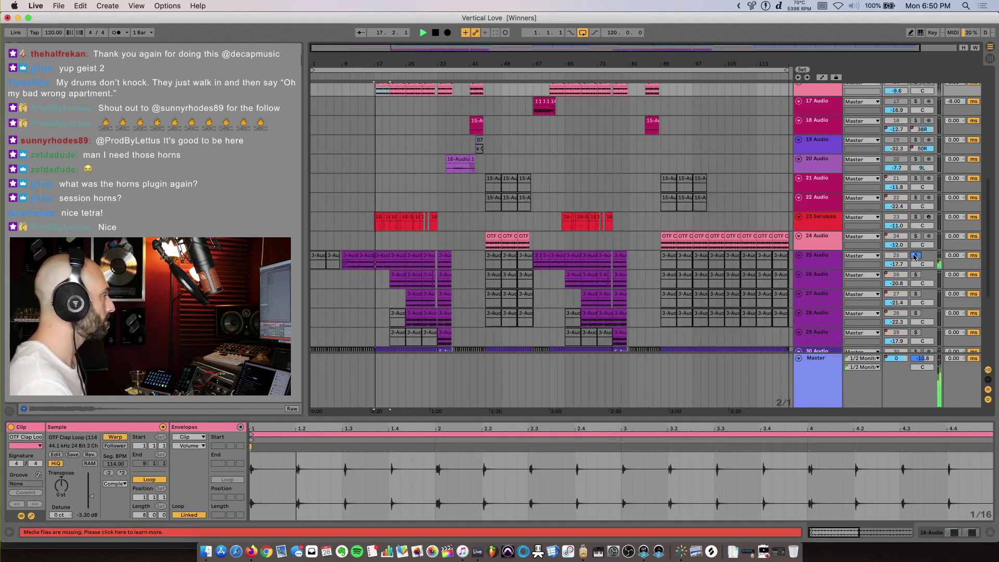
{"action": "left_click", "coordinate": [808, 258]}
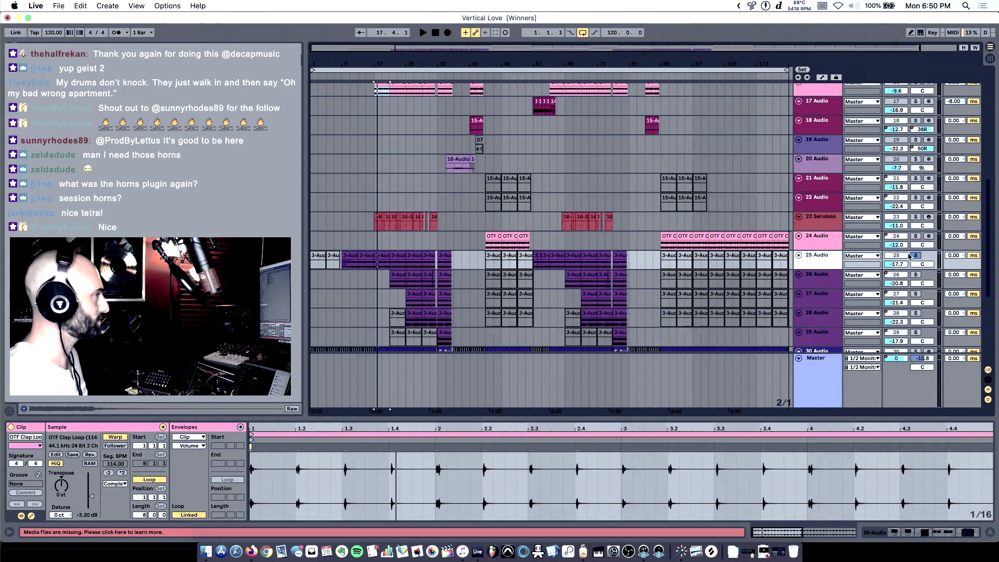
{"action": "key", "text": "space"}
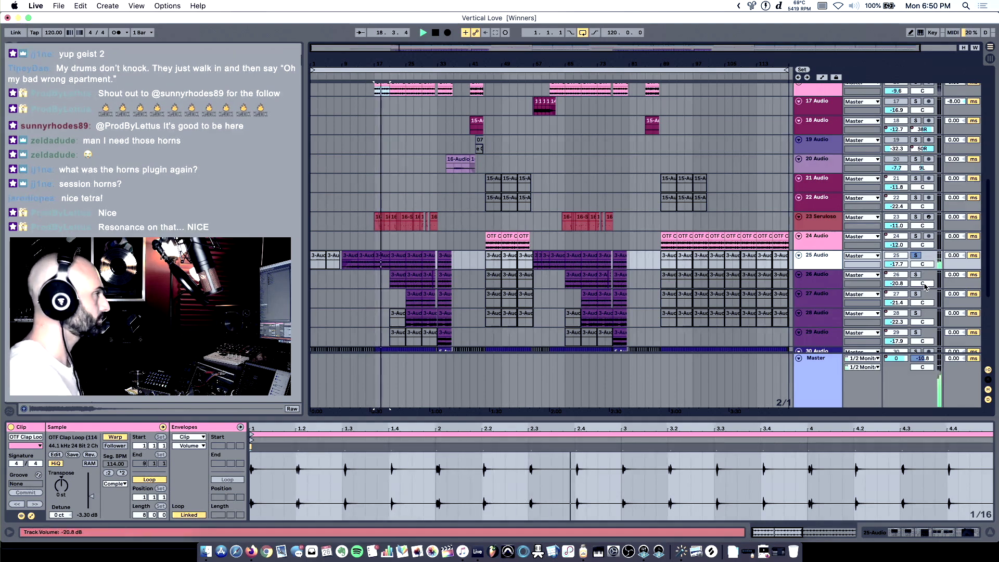
Step: Solo the 26 Audio track together with 25 Audio during playback
{"action": "left_click", "coordinate": [915, 275]}
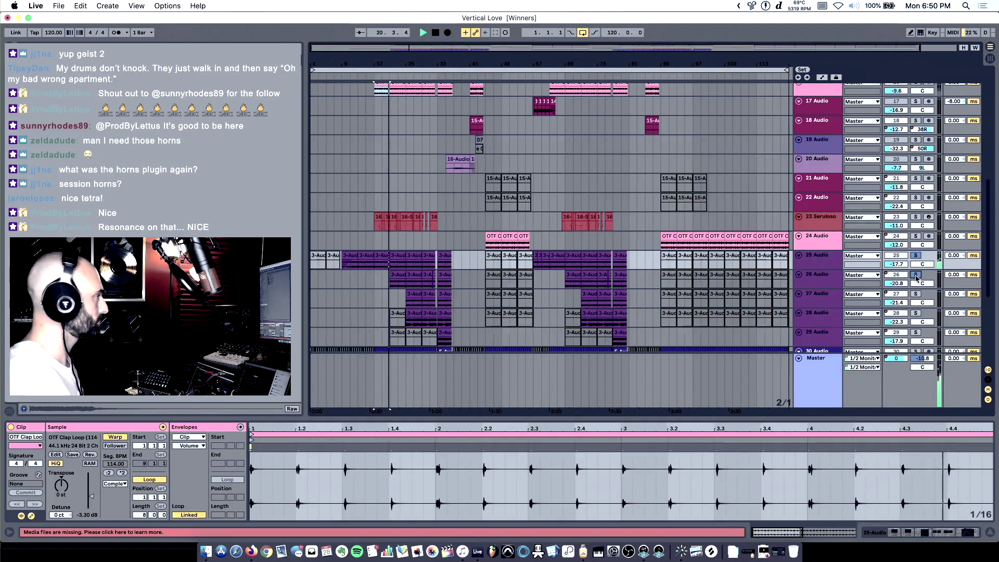
{"action": "left_click", "coordinate": [915, 275]}
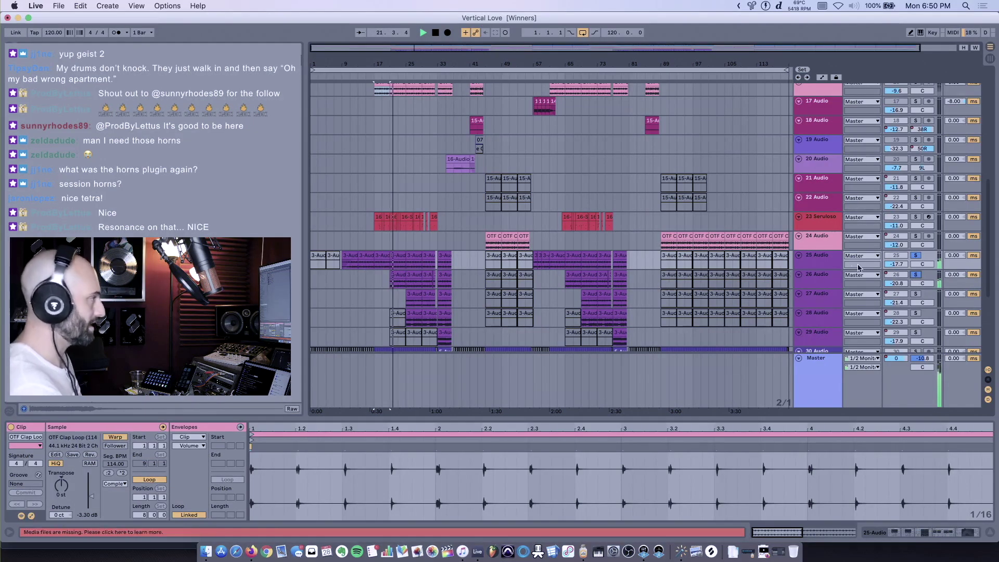
Step: Compare playback with 25 Audio out of solo and back in, and add 27 Audio to the solo and select it
{"action": "left_click", "coordinate": [858, 270]}
{"action": "left_click", "coordinate": [916, 255]}
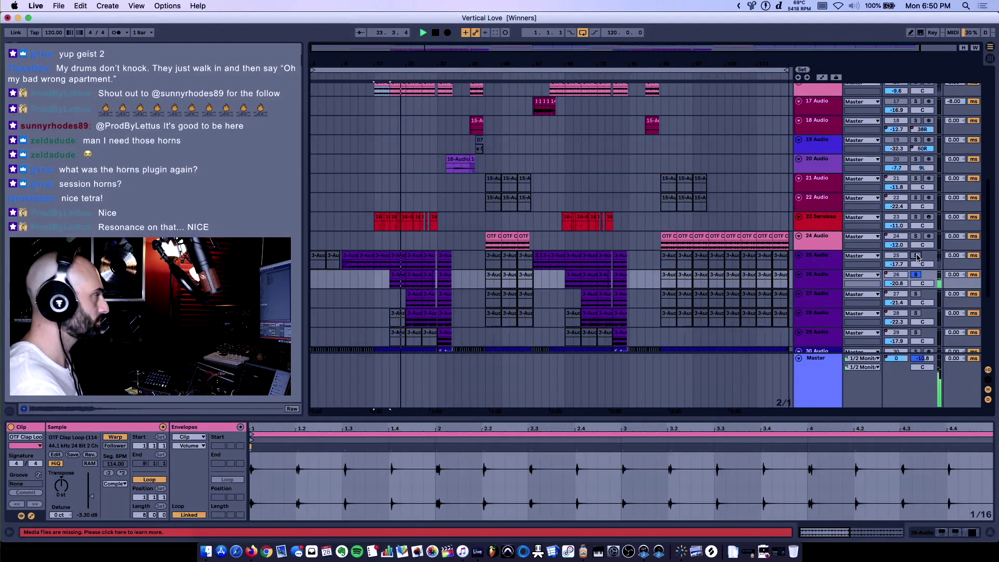
{"action": "left_click", "coordinate": [916, 255]}
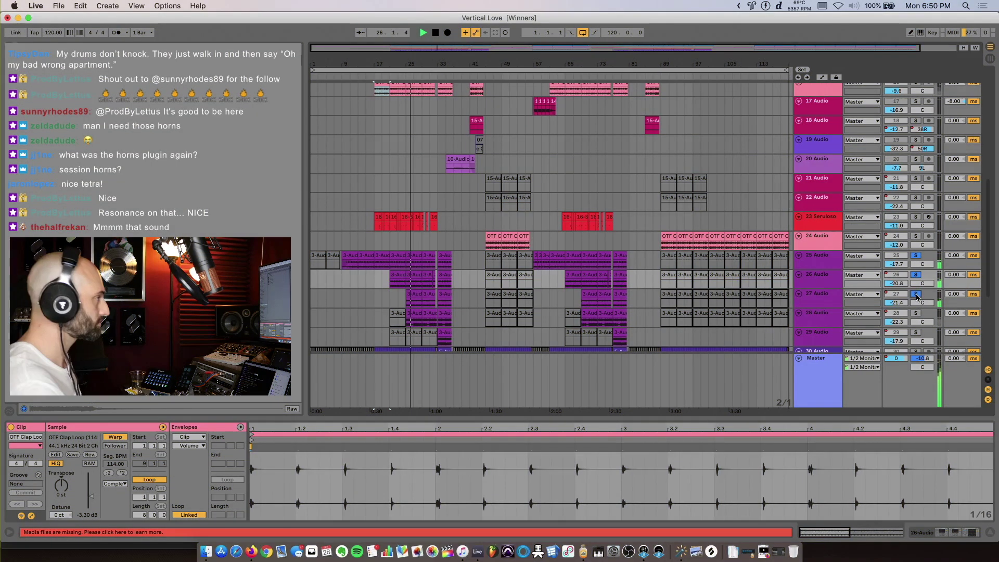
{"action": "left_click", "coordinate": [916, 295]}
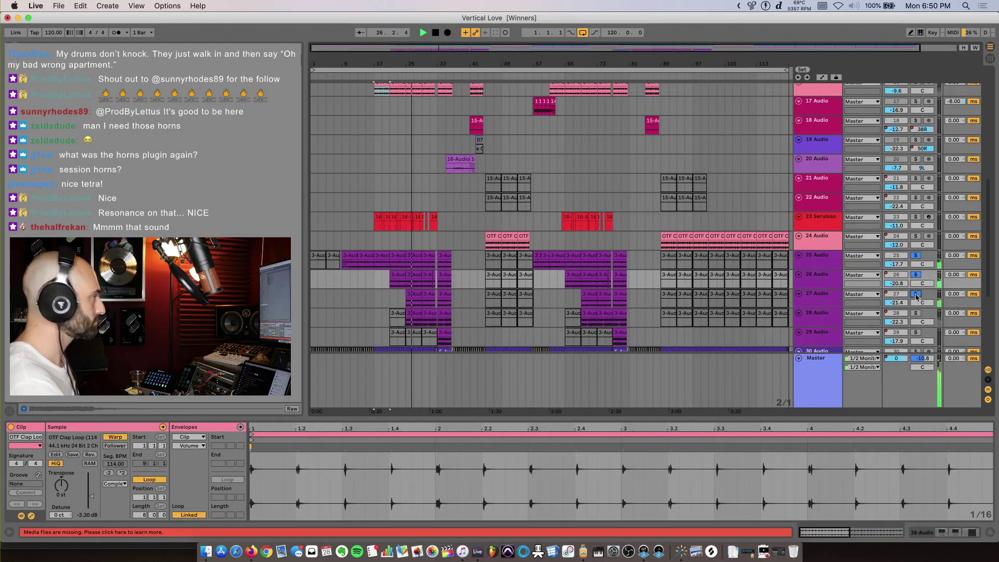
{"action": "left_click", "coordinate": [813, 298]}
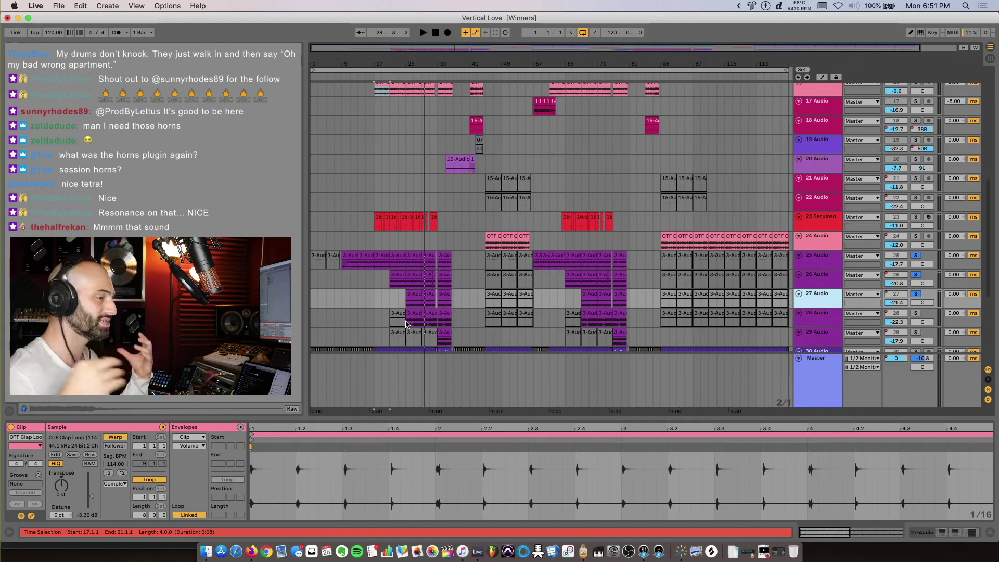
Step: Play from bar 25 with 28 Audio added to the solo, and solo 28 Audio alone
{"action": "left_click", "coordinate": [406, 284]}
{"action": "key", "text": "space"}
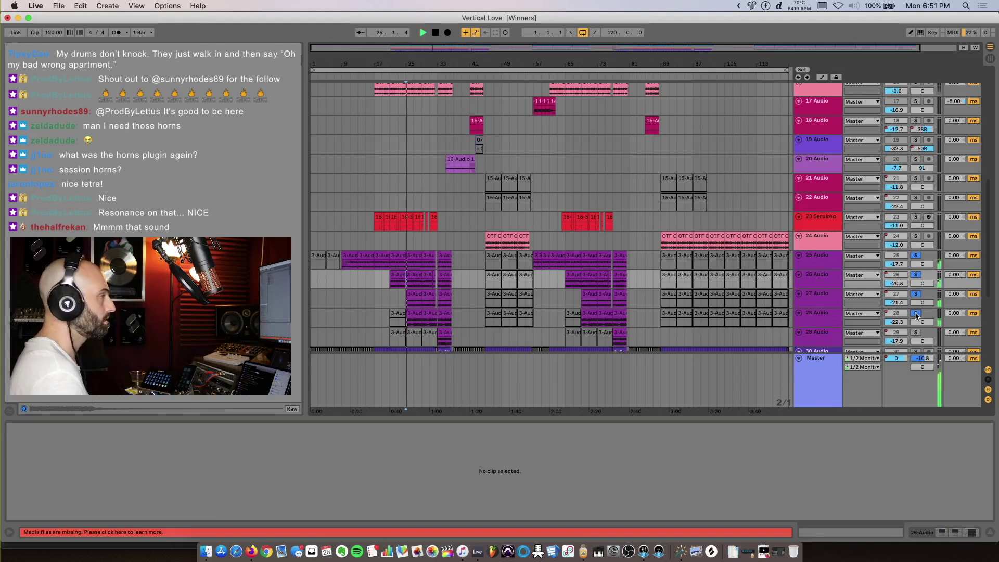
{"action": "left_click", "coordinate": [915, 314]}
{"action": "left_click", "coordinate": [915, 313]}
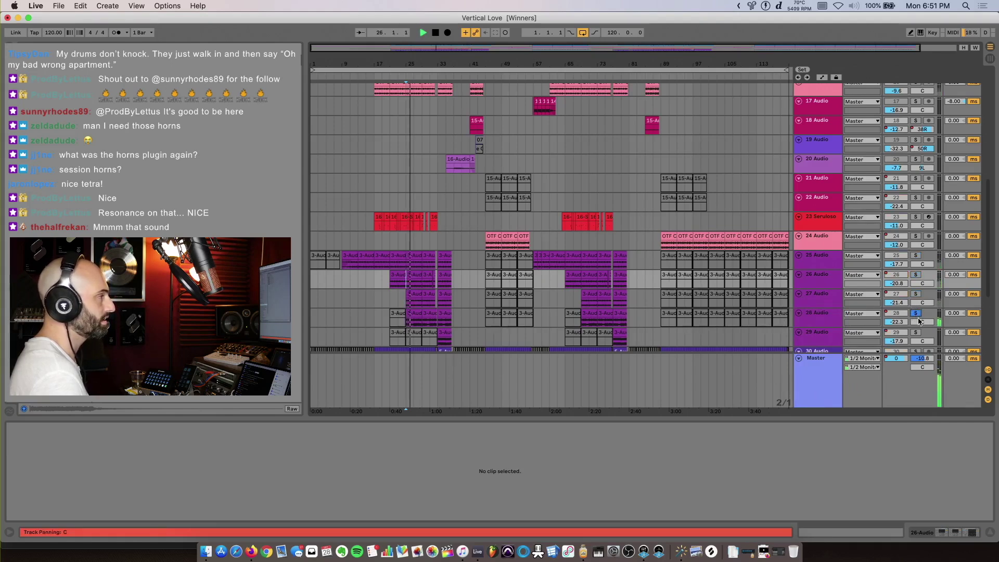
Step: Solo 29 Audio together with 28 Audio, play from bar 33, and show the 29 Audio effects chain
{"action": "scroll", "coordinate": [918, 320], "scroll_direction": "down", "scroll_amount": 1}
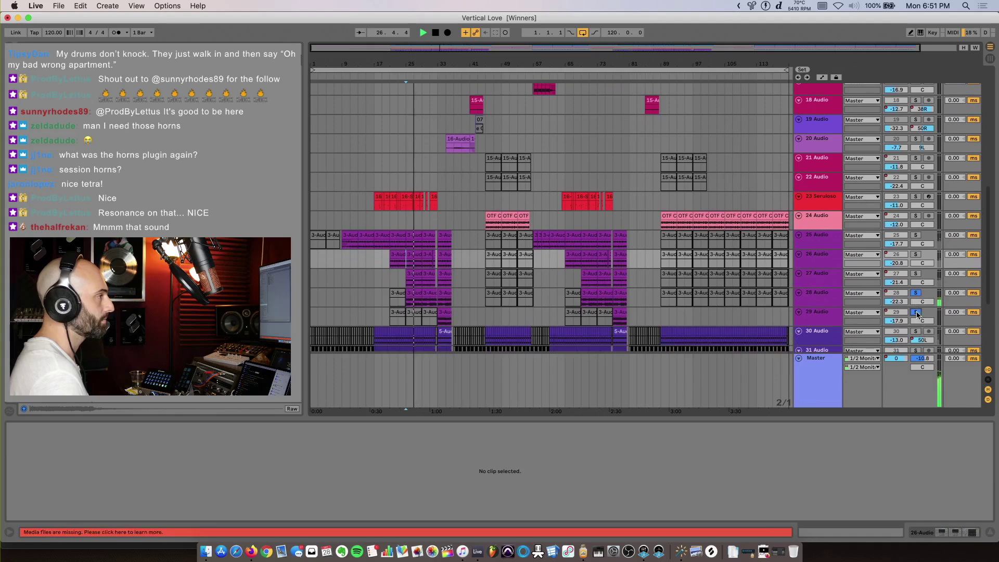
{"action": "left_click", "coordinate": [435, 321]}
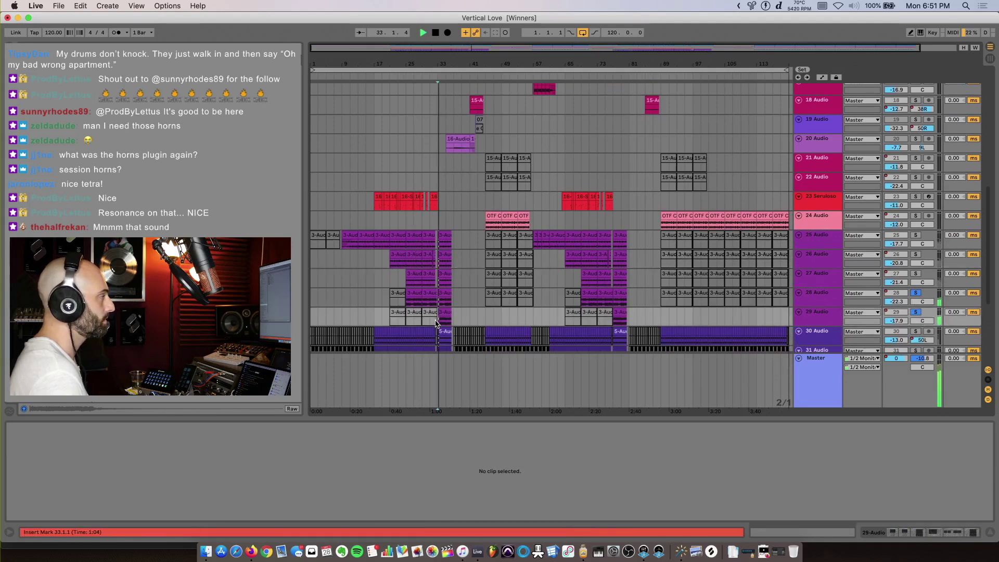
{"action": "left_click", "coordinate": [809, 316]}
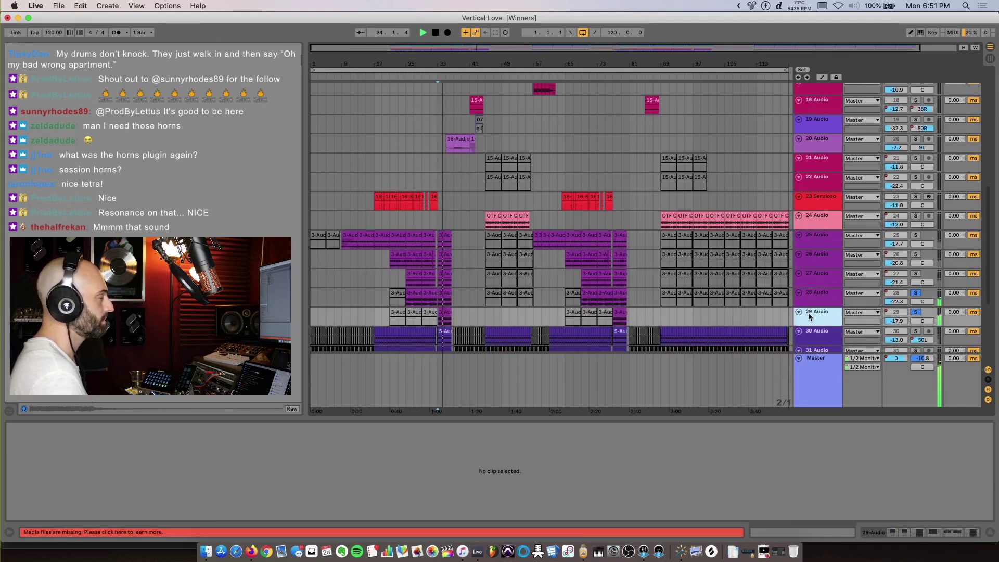
{"action": "double_click", "coordinate": [809, 316]}
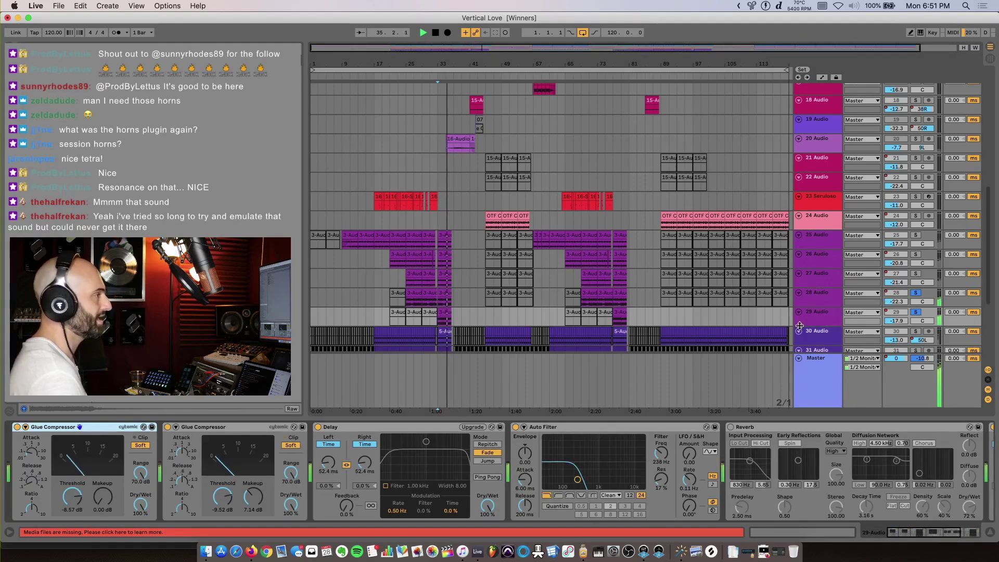
{"action": "left_click", "coordinate": [823, 320]}
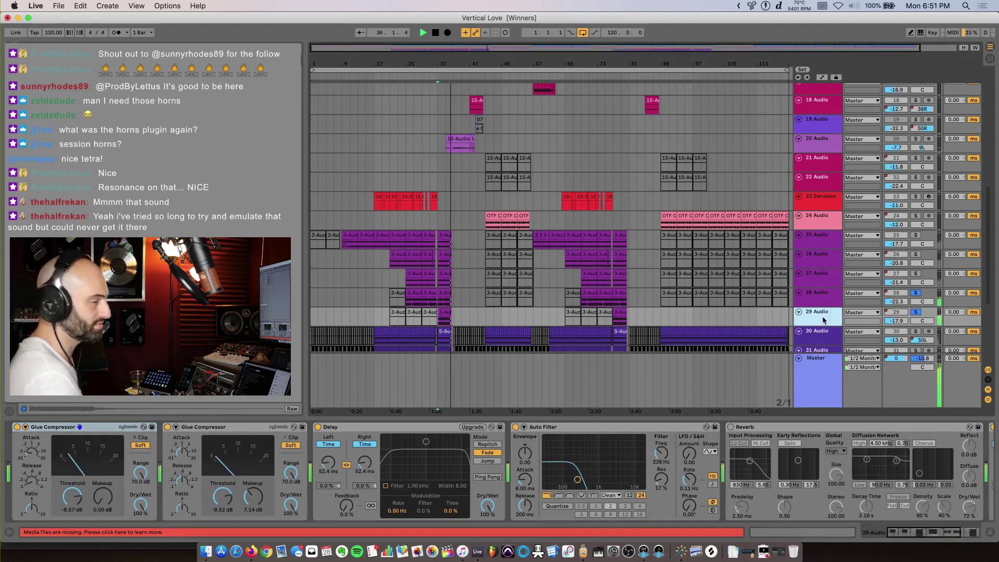
Step: Add 27, 26 and 25 Audio to the solo and play all five tracks together from bar 29
{"action": "key", "text": "space"}
{"action": "left_click", "coordinate": [915, 273]}
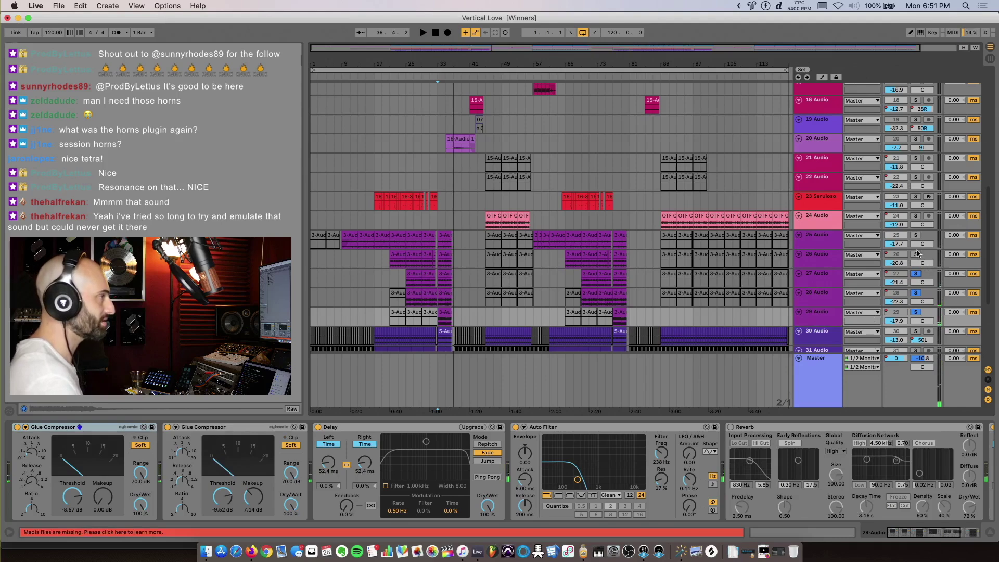
{"action": "left_click", "coordinate": [915, 254]}
{"action": "left_click", "coordinate": [916, 234]}
{"action": "left_click", "coordinate": [423, 303]}
{"action": "key", "text": "space"}
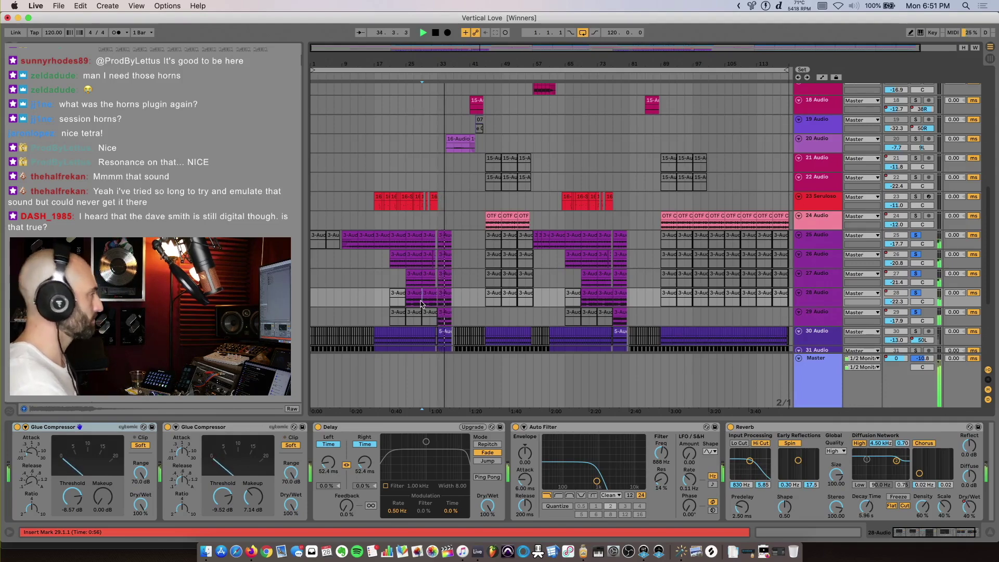
Step: Stop playback, show the 27 Audio effects chain at bar 25, and play from bar 33 on the 29 Audio track
{"action": "key", "text": "space"}
{"action": "left_click", "coordinate": [404, 278]}
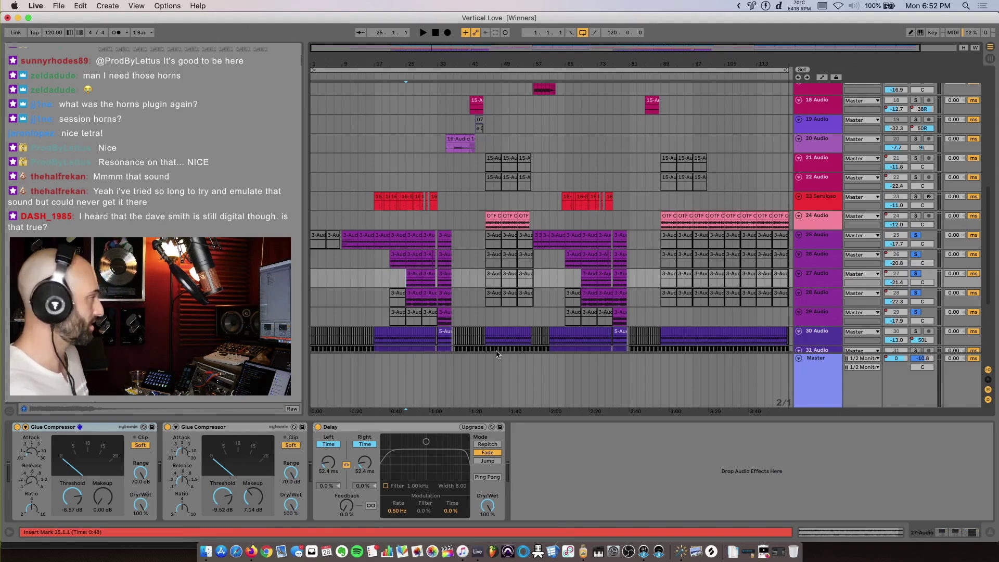
{"action": "left_click", "coordinate": [443, 323]}
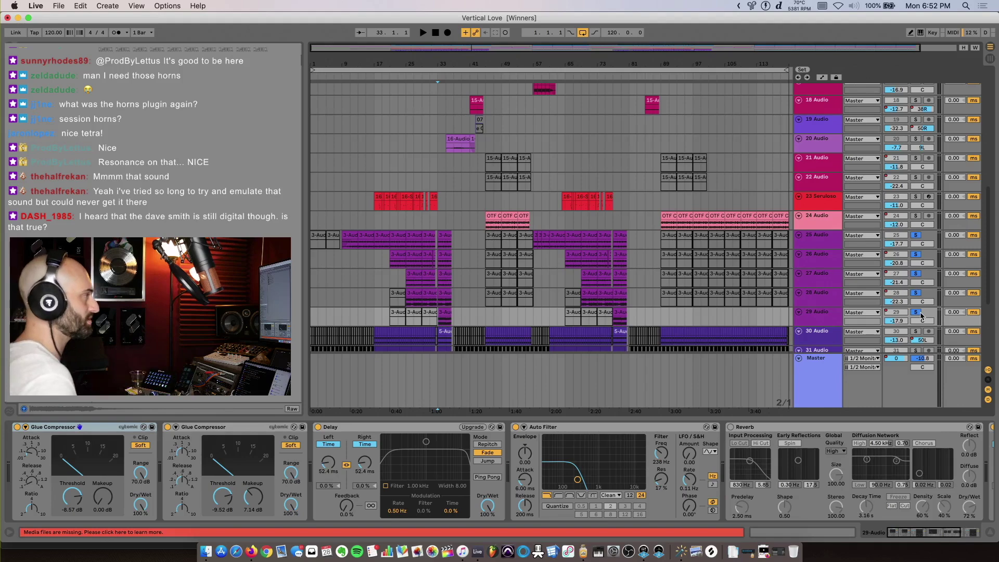
{"action": "key", "text": "space"}
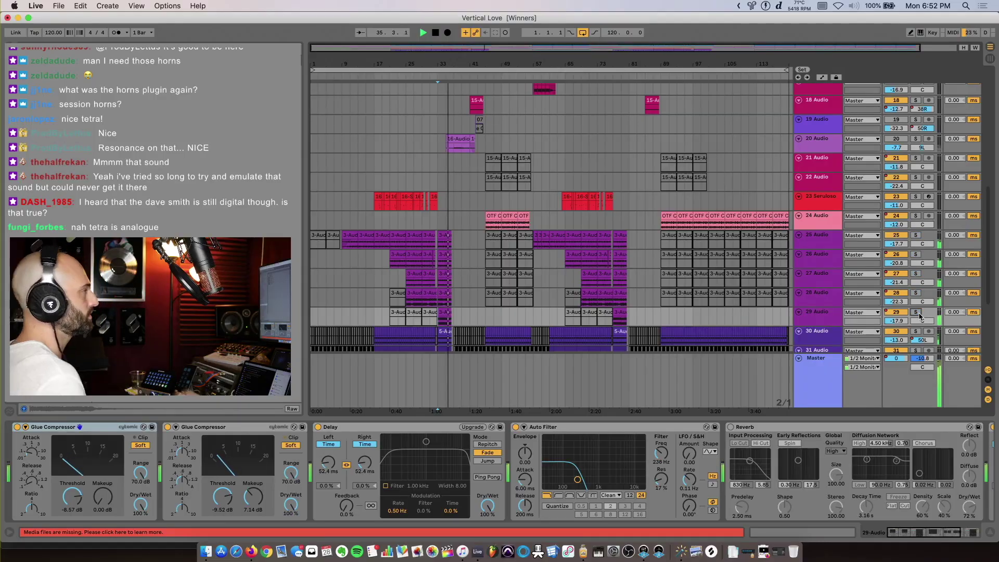
Step: Solo 30 Audio, play its 5-Audio 1 clip from bar 17, and add 31 Audio to the solo before stopping
{"action": "scroll", "coordinate": [456, 289], "scroll_direction": "down", "scroll_amount": 5}
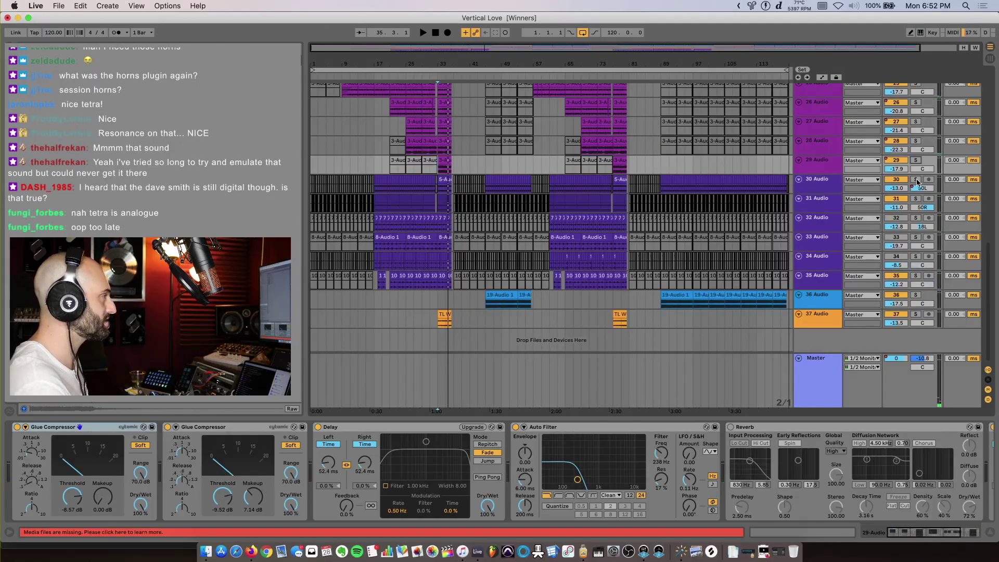
{"action": "scroll", "coordinate": [720, 341], "scroll_direction": "up", "scroll_amount": 1}
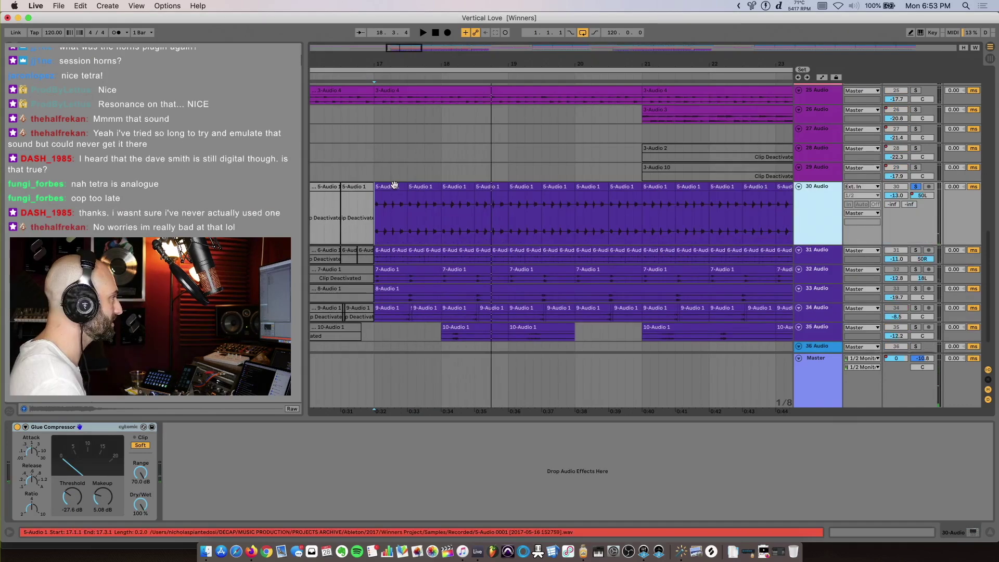
{"action": "left_click", "coordinate": [393, 185]}
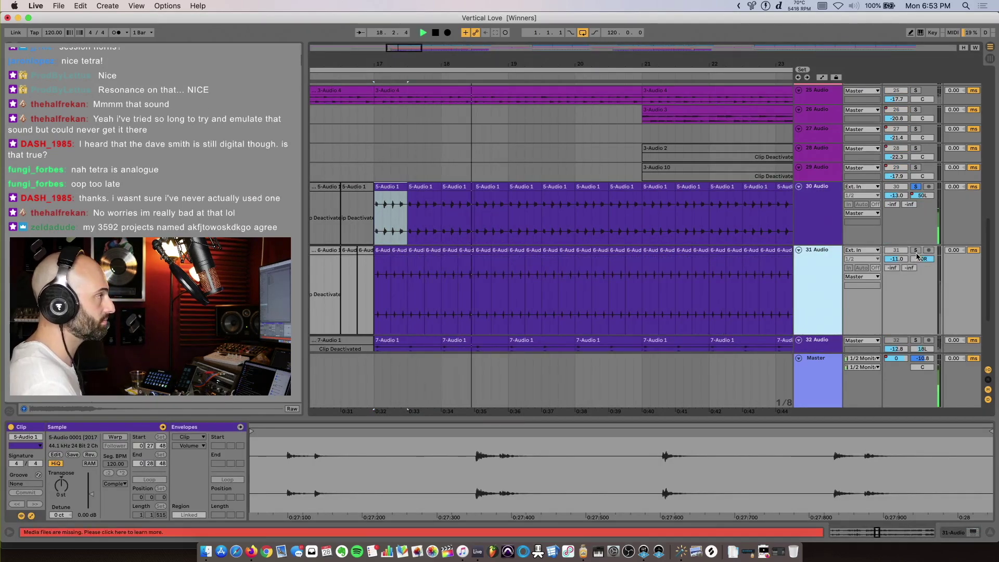
{"action": "left_click", "coordinate": [916, 251]}
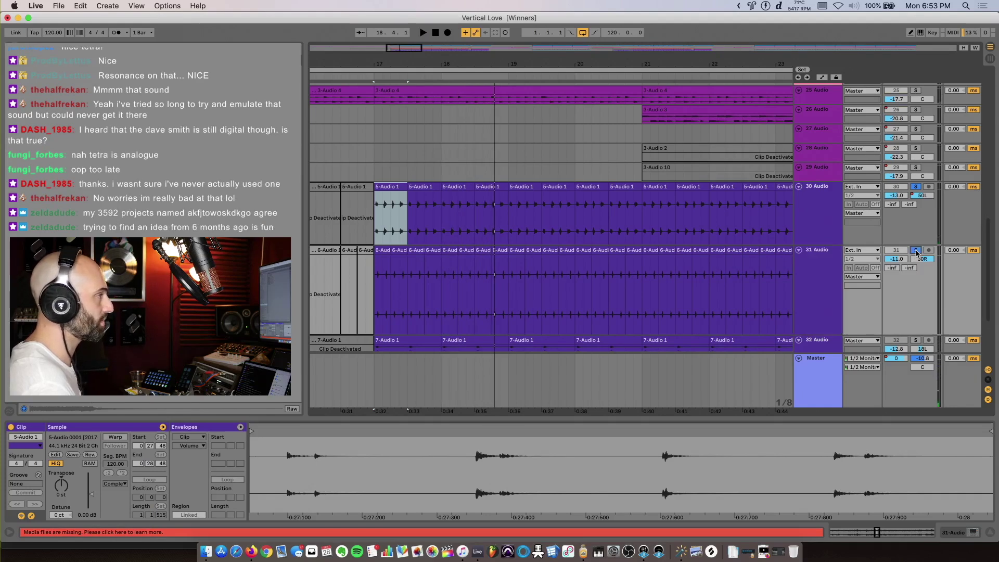
{"action": "key", "text": "space"}
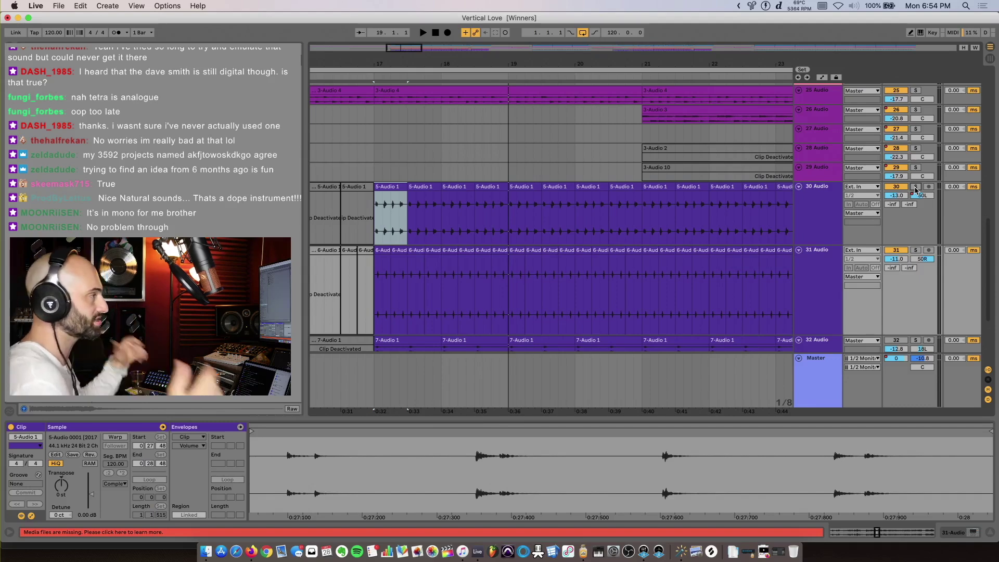
Step: Solo 32, 33, 34 and 35 Audio in place of 30 and 31 Audio, and play them from bar 17
{"action": "scroll", "coordinate": [520, 381], "scroll_direction": "down", "scroll_amount": 5}
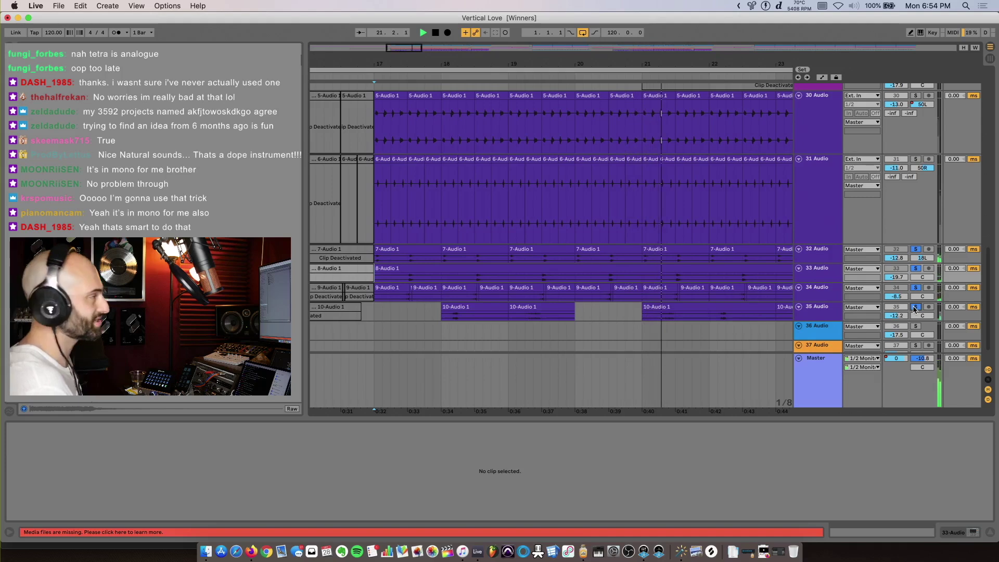
{"action": "key", "text": "space"}
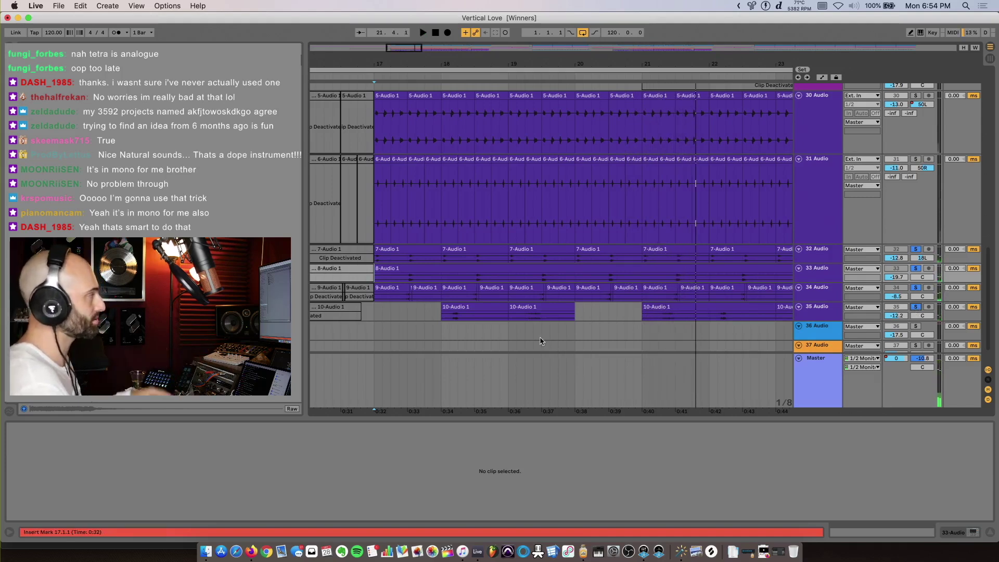
Step: Loop bars 17 to 21 across the 32 and 33 Audio clips and export the Master as a 32-bit, 48000 Hz WAV
{"action": "left_click_drag", "start_coordinate": [375, 258], "coordinate": [641, 266]}
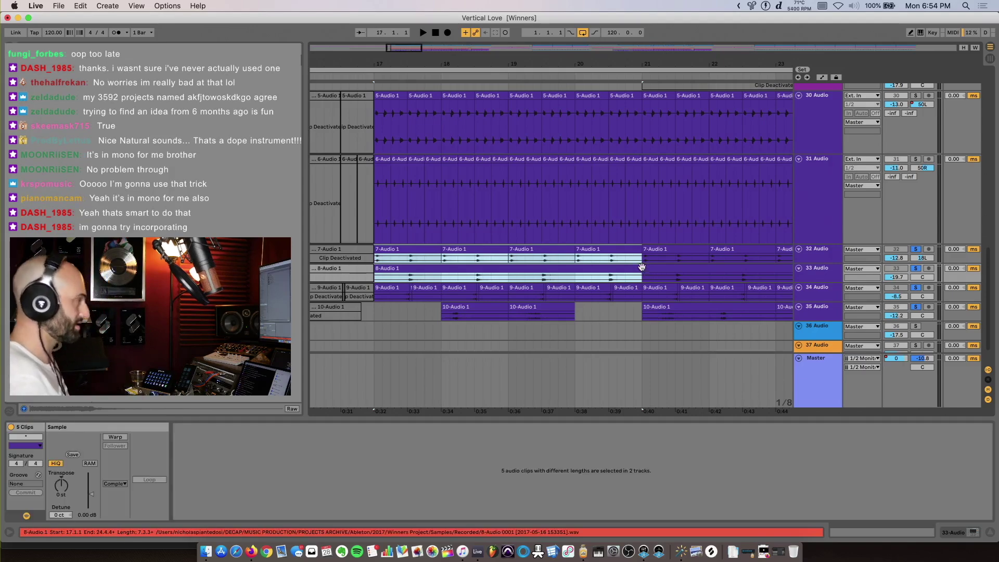
{"action": "key", "text": "super+l"}
{"action": "key", "text": "super+shift+r"}
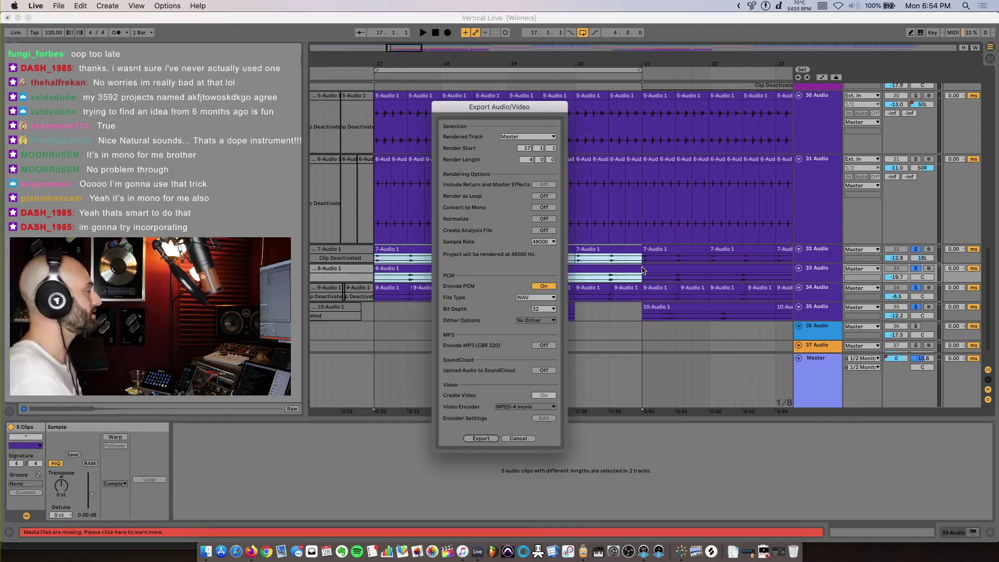
{"action": "key", "text": "Return"}
{"action": "key", "text": "Return"}
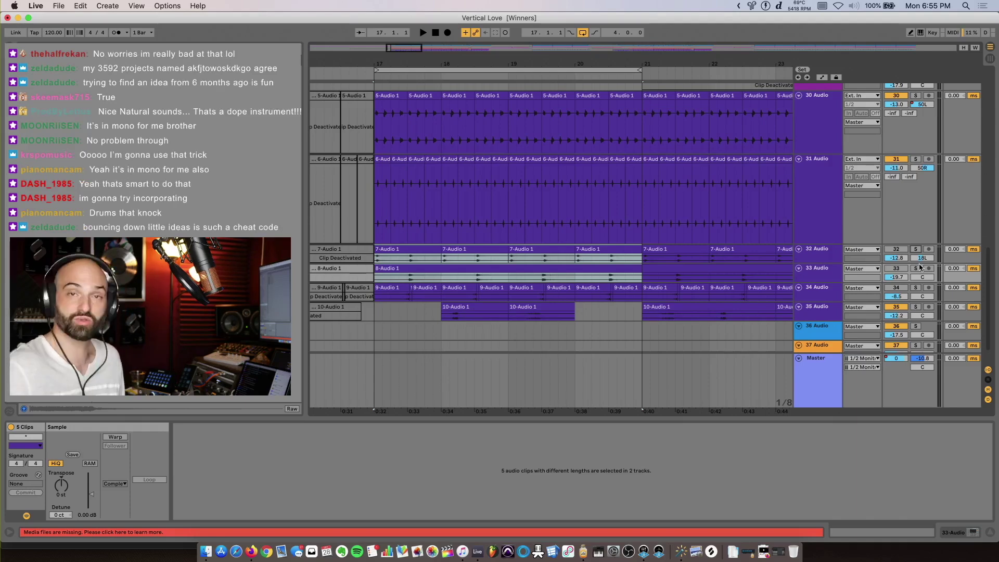
Step: Solo 35 Audio, play its 10-Audio 1 clip from bar 18, and show the track's effects chain
{"action": "left_click", "coordinate": [914, 307]}
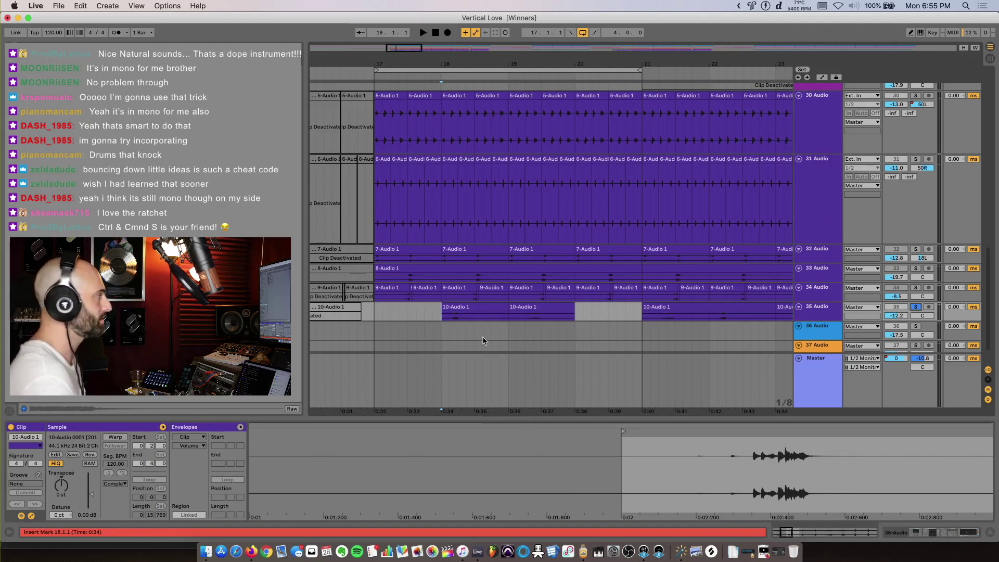
{"action": "key", "text": "space"}
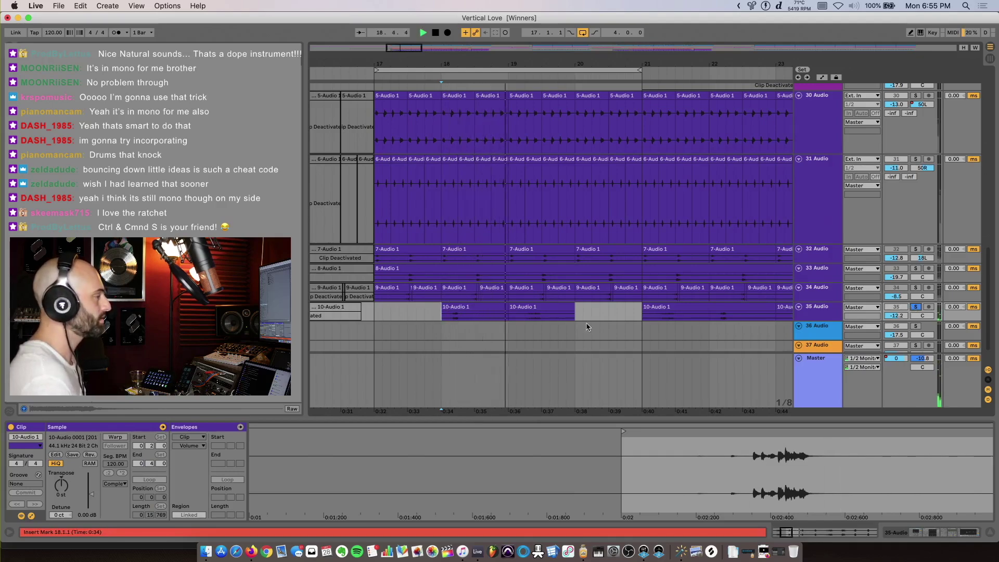
{"action": "left_click", "coordinate": [809, 312]}
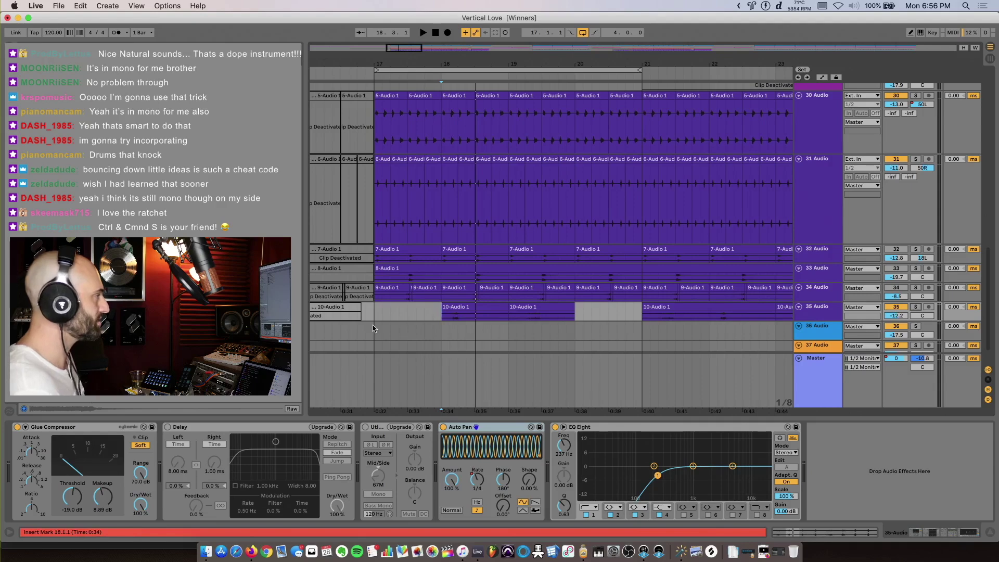
Step: Play the full arrangement from bar 17 with no track soloed, looking over all tracks, and select the red track 23
{"action": "left_click", "coordinate": [375, 316]}
{"action": "scroll", "coordinate": [457, 312], "scroll_direction": "down", "scroll_amount": 2}
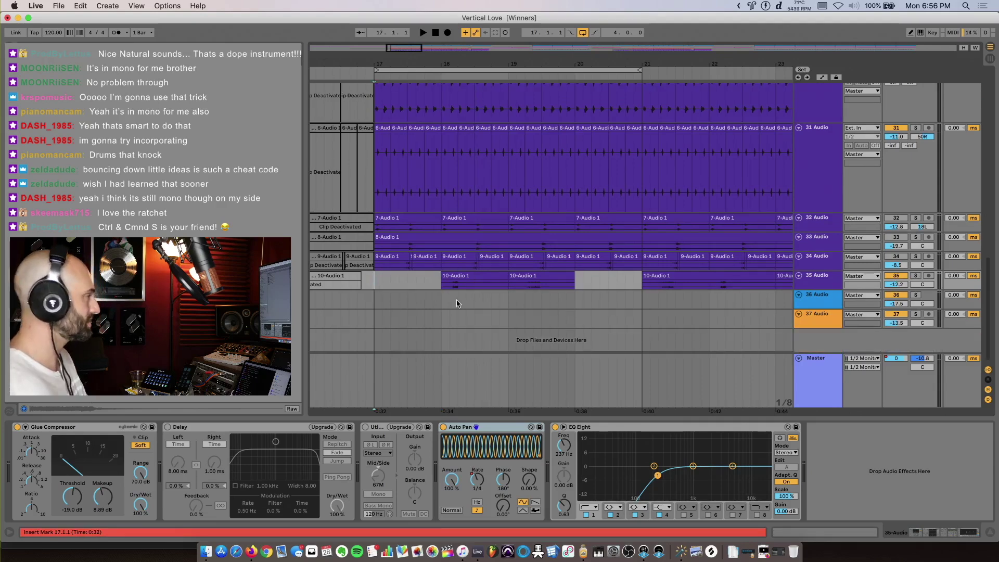
{"action": "scroll", "coordinate": [456, 304], "scroll_direction": "up", "scroll_amount": 15}
{"action": "key", "text": "minus"}
{"action": "key", "text": "minus"}
{"action": "key", "text": "minus"}
{"action": "key", "text": "minus"}
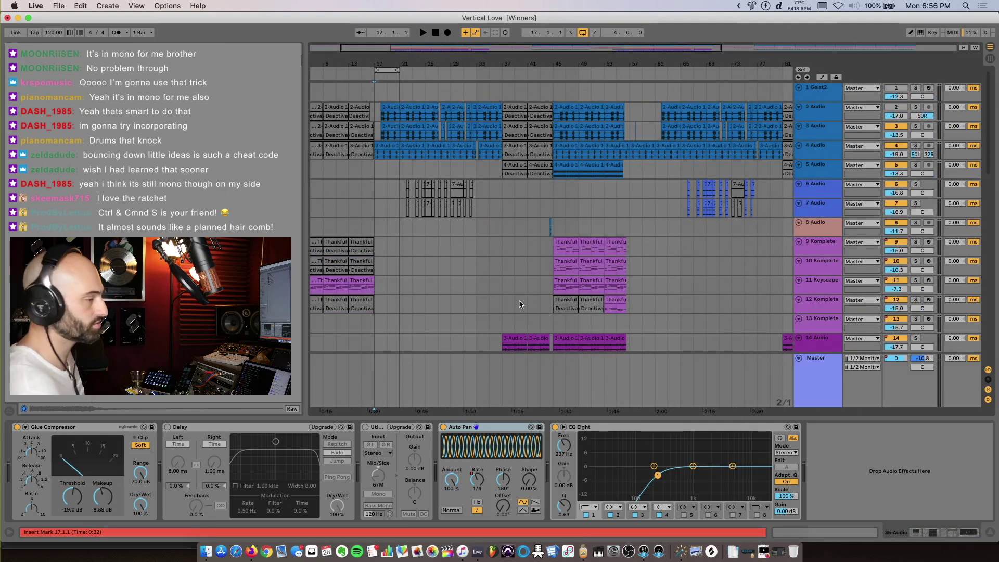
{"action": "key", "text": "space"}
{"action": "scroll", "coordinate": [520, 304], "scroll_direction": "down", "scroll_amount": 8}
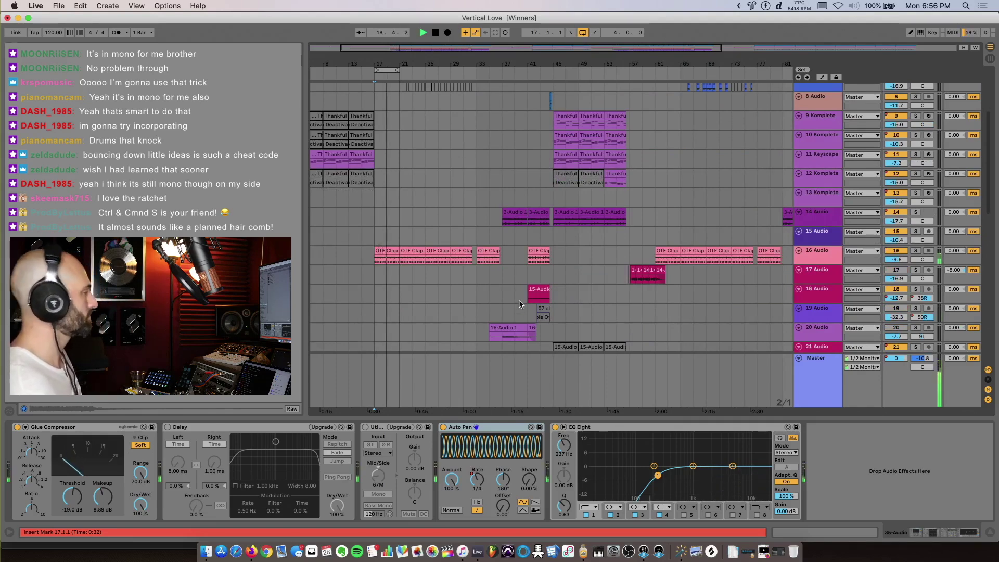
{"action": "scroll", "coordinate": [519, 304], "scroll_direction": "down", "scroll_amount": 12}
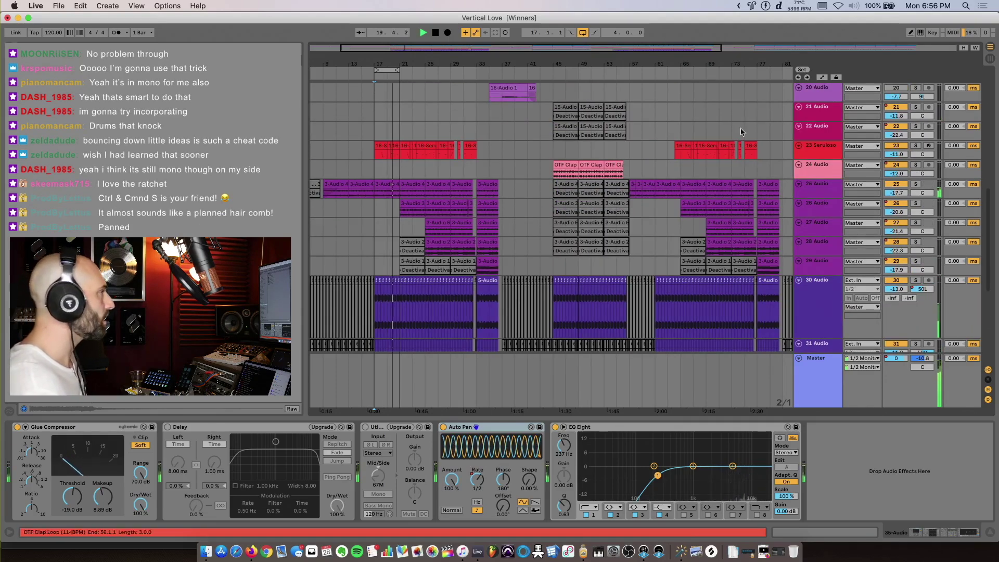
{"action": "key", "text": "space"}
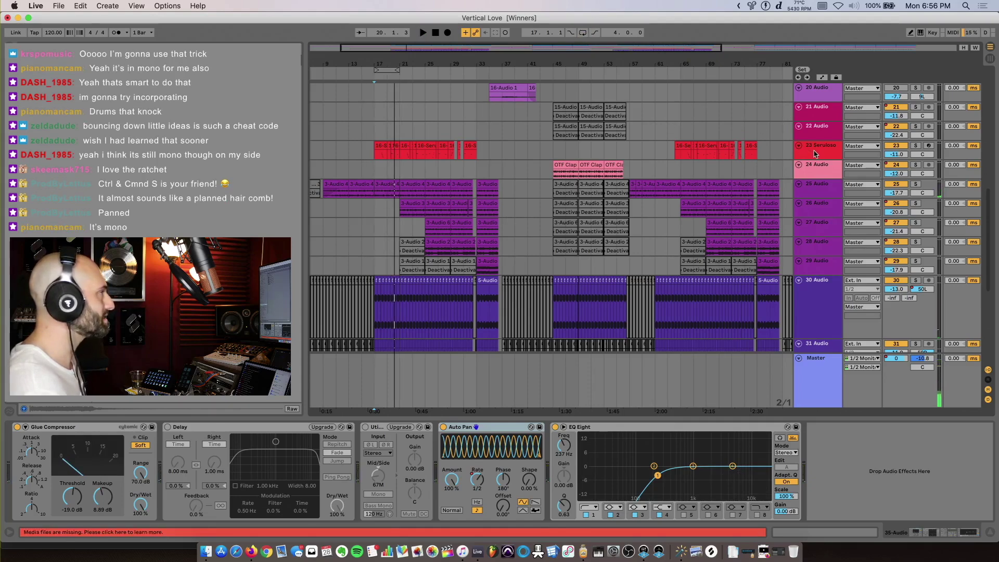
{"action": "left_click", "coordinate": [815, 154]}
{"action": "left_click", "coordinate": [224, 70]}
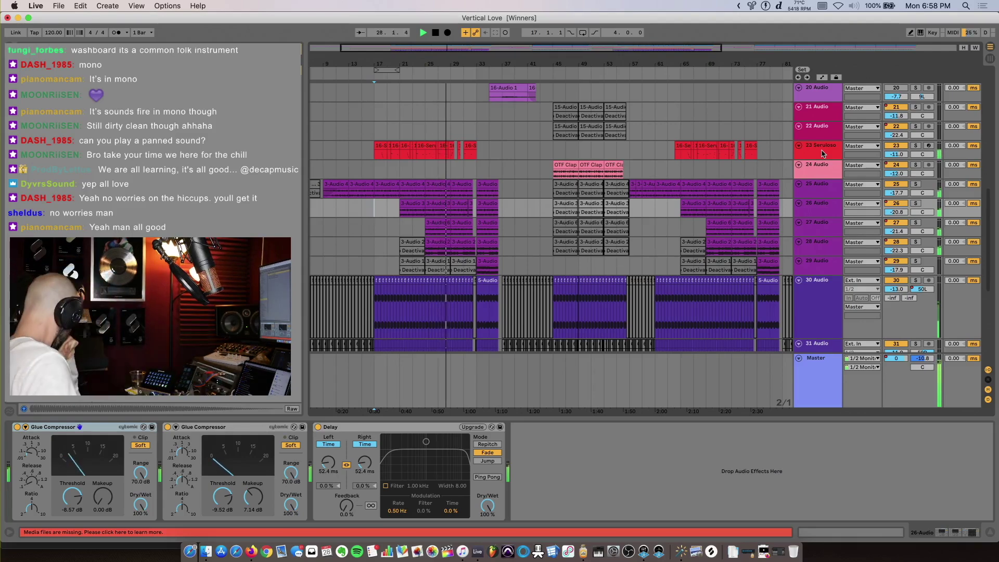
Step: Show track 23's device chain and examine the Seruloso Analog 808 instrument's sample waveform and its glide controls
{"action": "left_click", "coordinate": [821, 152]}
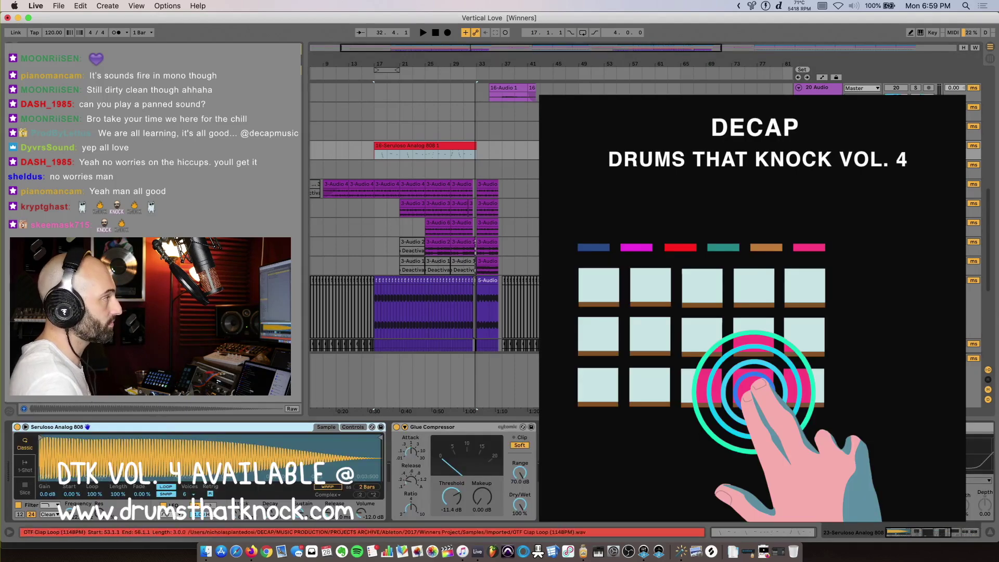
{"action": "key", "text": "space"}
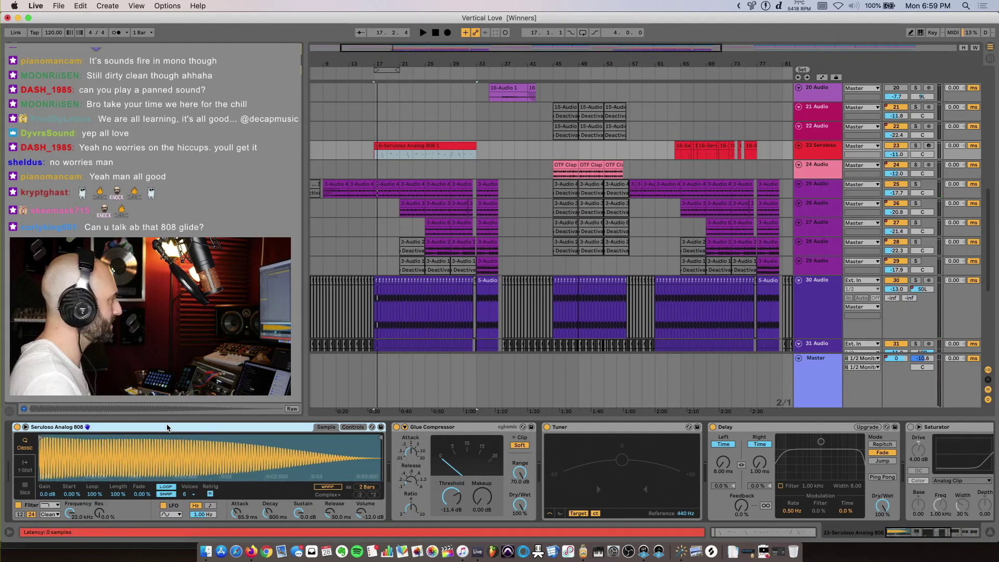
{"action": "left_click", "coordinate": [352, 426]}
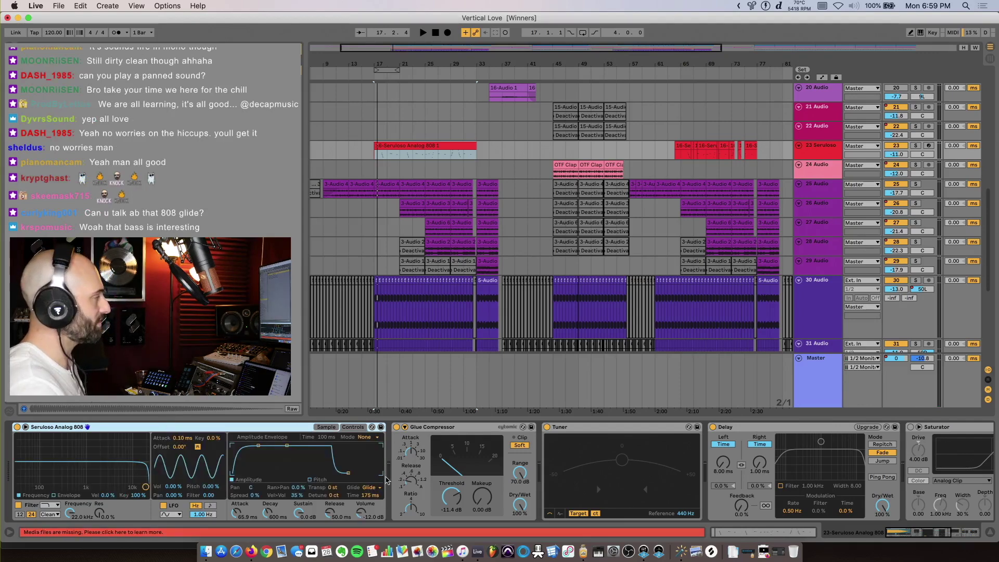
{"action": "left_click", "coordinate": [326, 427]}
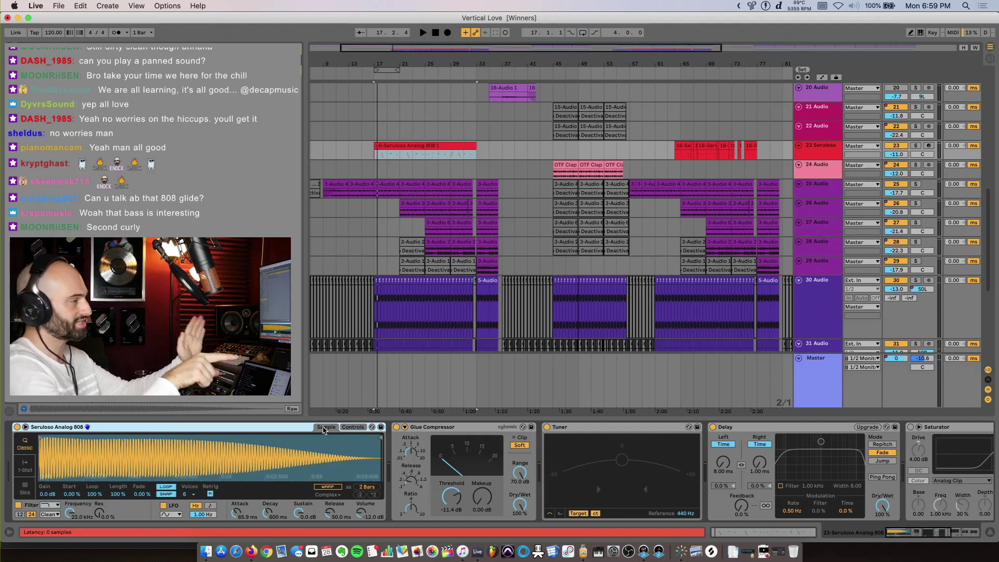
{"action": "left_click", "coordinate": [352, 427]}
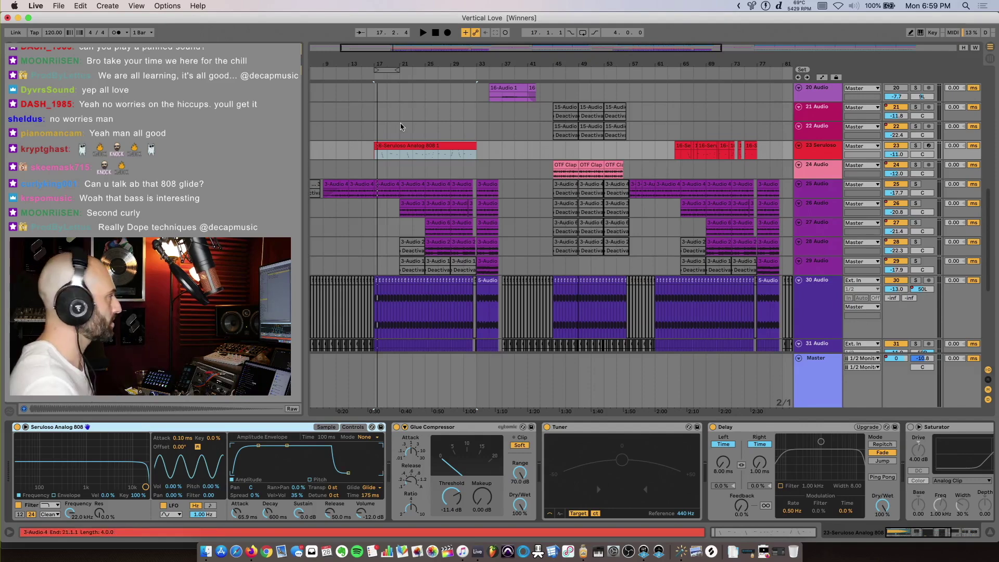
Step: Open the 16-Seruloso Analog 808 1 clip's MIDI notes, solo track 23, and examine the descending note run in clip bar 2
{"action": "double_click", "coordinate": [405, 145]}
{"action": "left_click", "coordinate": [914, 146]}
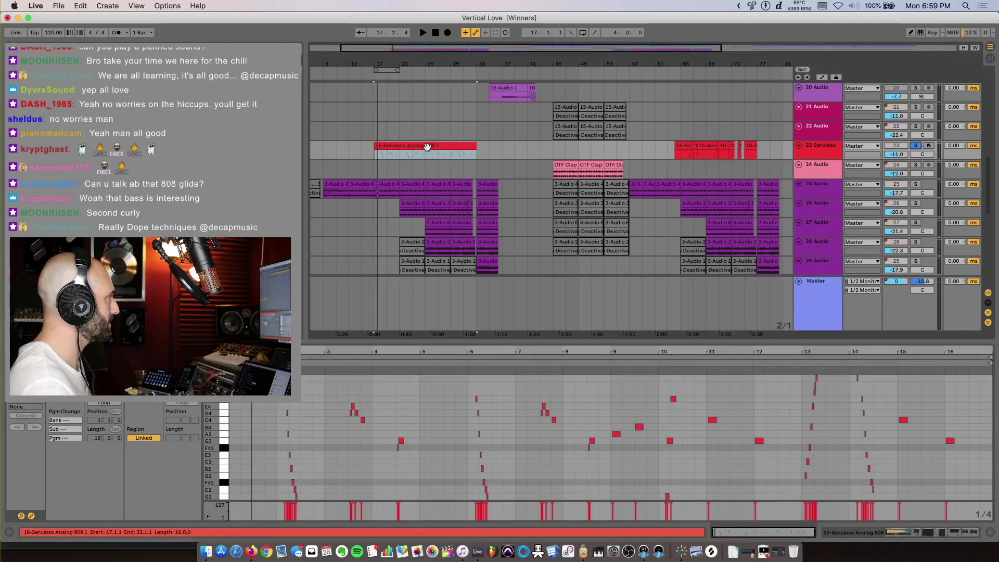
{"action": "left_click", "coordinate": [279, 434]}
{"action": "key", "text": "plus"}
{"action": "key", "text": "plus"}
{"action": "key", "text": "plus"}
{"action": "key", "text": "plus"}
{"action": "key", "text": "plus"}
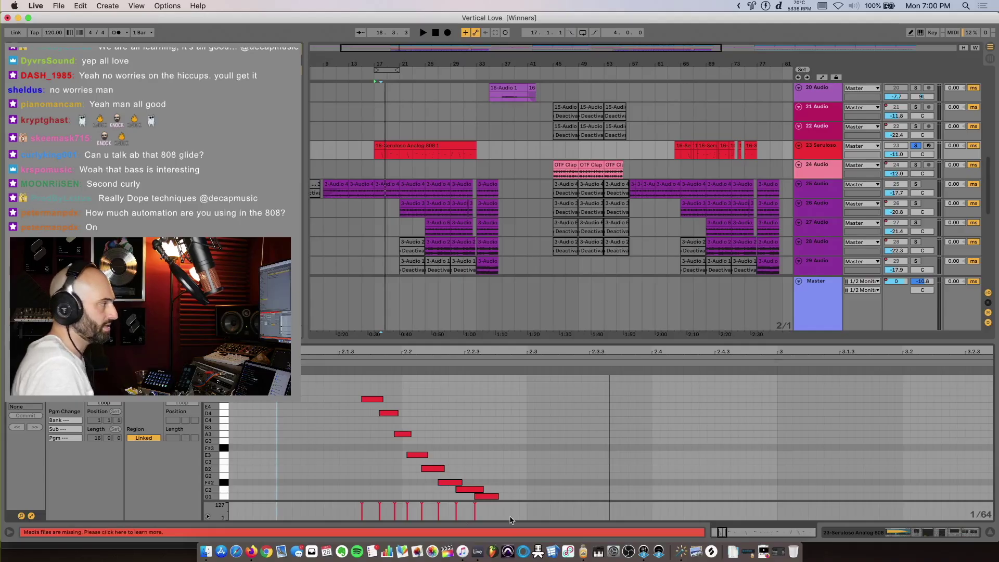
Step: Play the soloed 808 pattern from clip position 2.3.2 and stop just before clip bar 5
{"action": "left_click", "coordinate": [407, 459]}
{"action": "key", "text": "space"}
{"action": "left_click", "coordinate": [573, 421]}
{"action": "key", "text": "minus"}
{"action": "key", "text": "minus"}
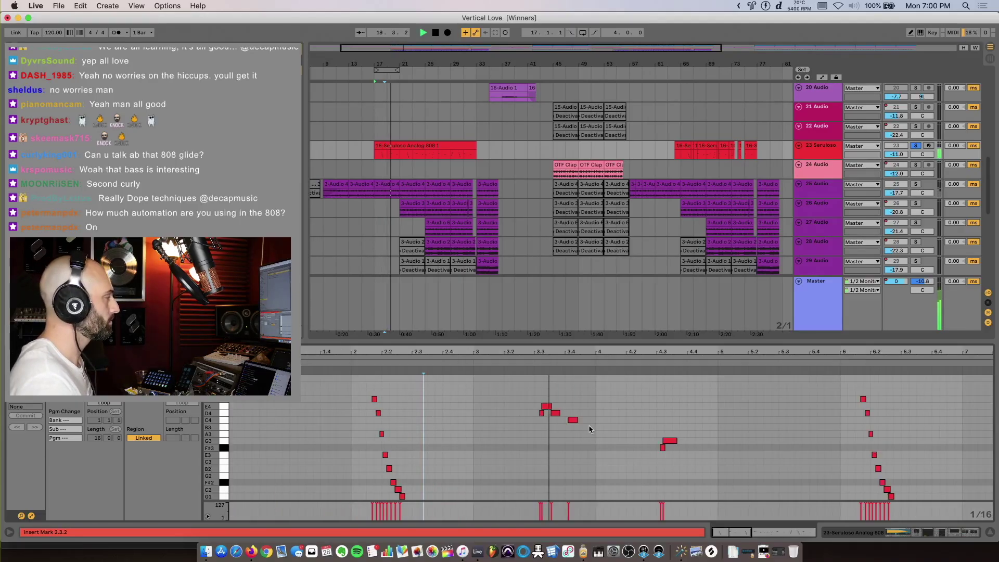
{"action": "key", "text": "space"}
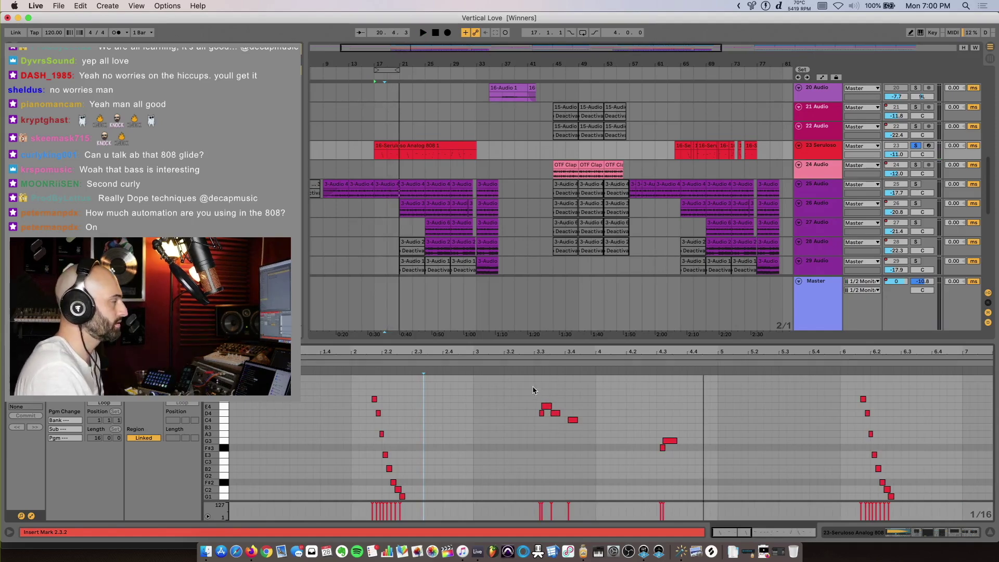
Step: Play and examine the remaining 808 notes across clip bars 6 to 12
{"action": "left_click", "coordinate": [849, 364]}
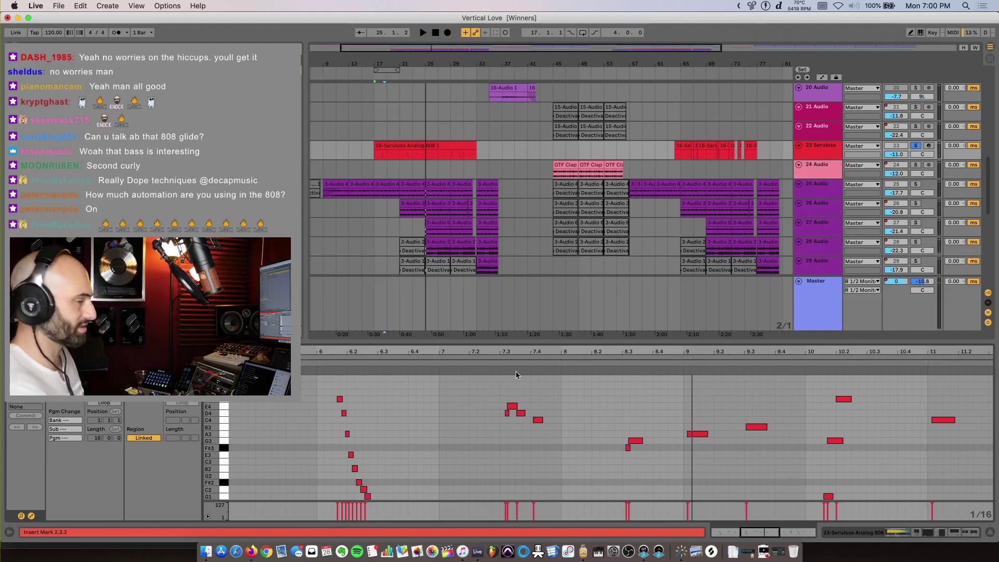
{"action": "left_click", "coordinate": [805, 362]}
{"action": "scroll", "coordinate": [791, 438], "scroll_direction": "right", "scroll_amount": 3}
{"action": "key", "text": "space"}
{"action": "key", "text": "space"}
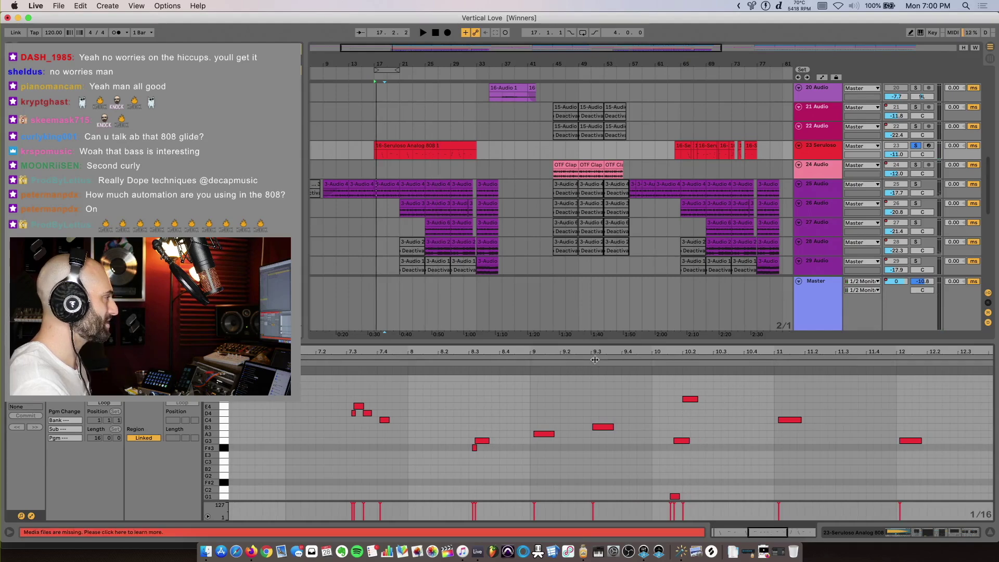
{"action": "left_click", "coordinate": [587, 362]}
Step: Show track 23's effects through to the Reverb, unsolo the track, and play the full mix from bars 17 and 23
{"action": "left_click", "coordinate": [816, 154]}
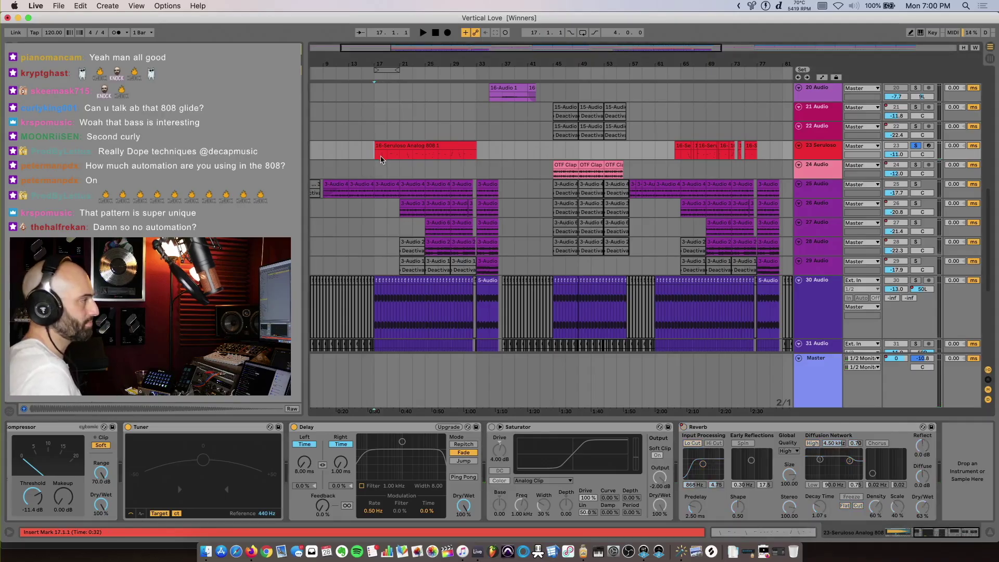
{"action": "left_click", "coordinate": [916, 146]}
{"action": "key", "text": "space"}
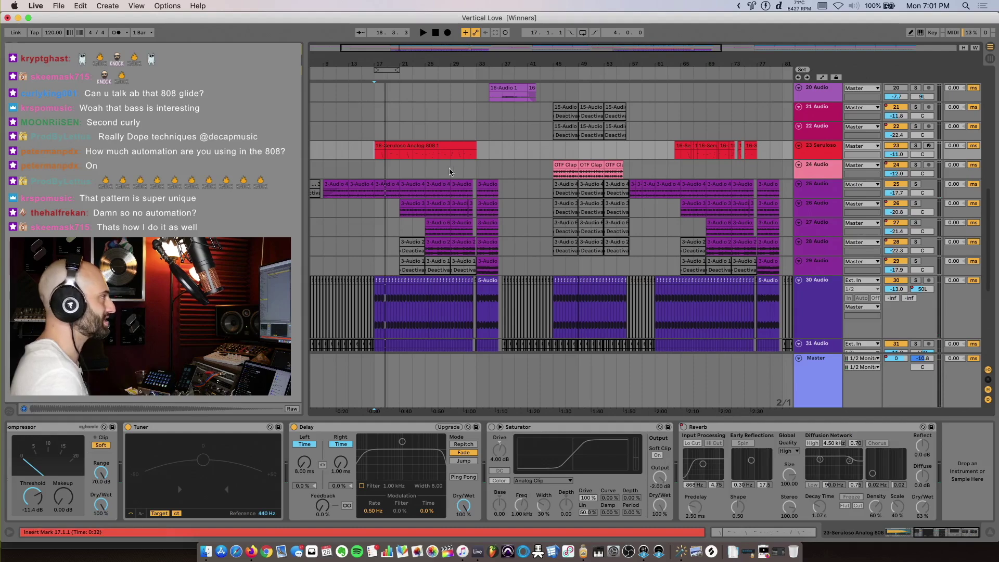
{"action": "left_click", "coordinate": [426, 158]}
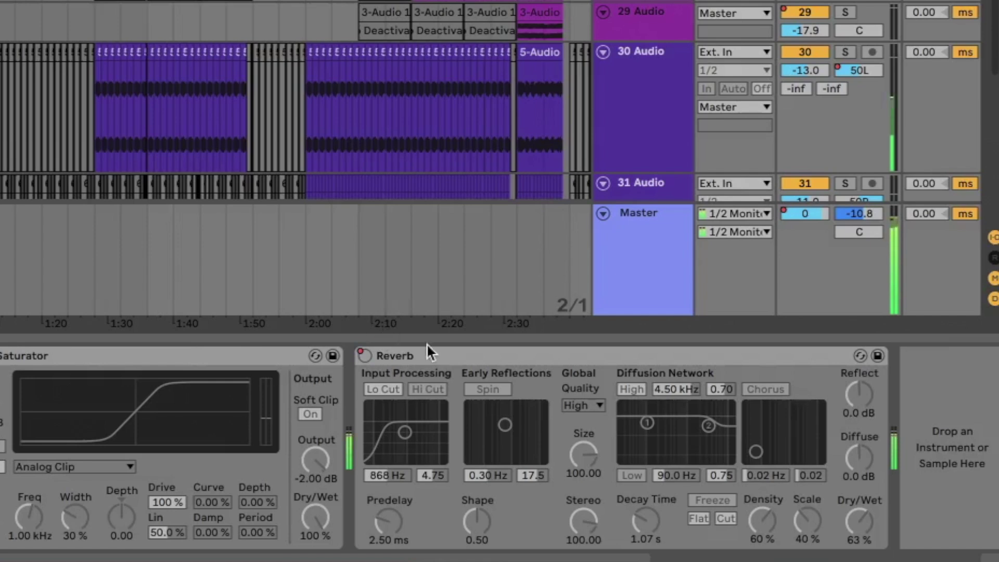
{"action": "key", "text": "0"}
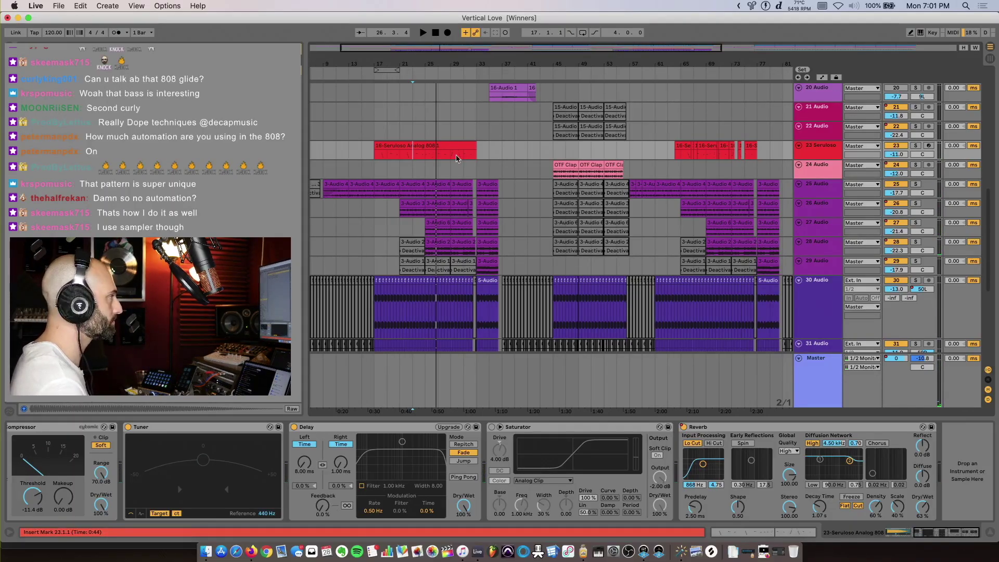
Step: Enlarge the 37 Audio track, solo it, and play its TL White Noise Riser clip from bar 33
{"action": "left_click", "coordinate": [474, 160]}
{"action": "key", "text": "space"}
{"action": "scroll", "coordinate": [525, 308], "scroll_direction": "down", "scroll_amount": 6}
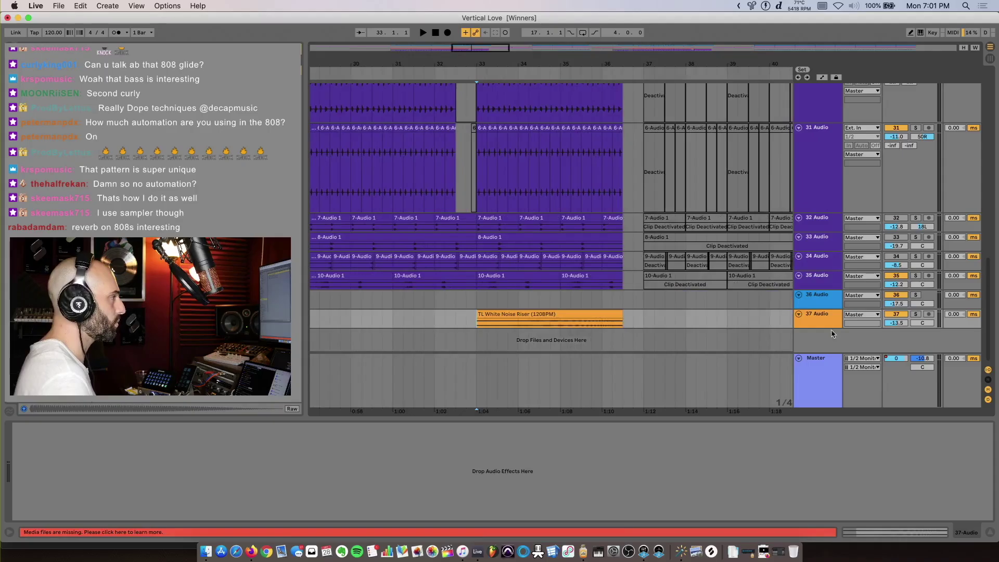
{"action": "left_click_drag", "start_coordinate": [821, 327], "coordinate": [822, 371]}
{"action": "scroll", "coordinate": [533, 325], "scroll_direction": "down", "scroll_amount": 2}
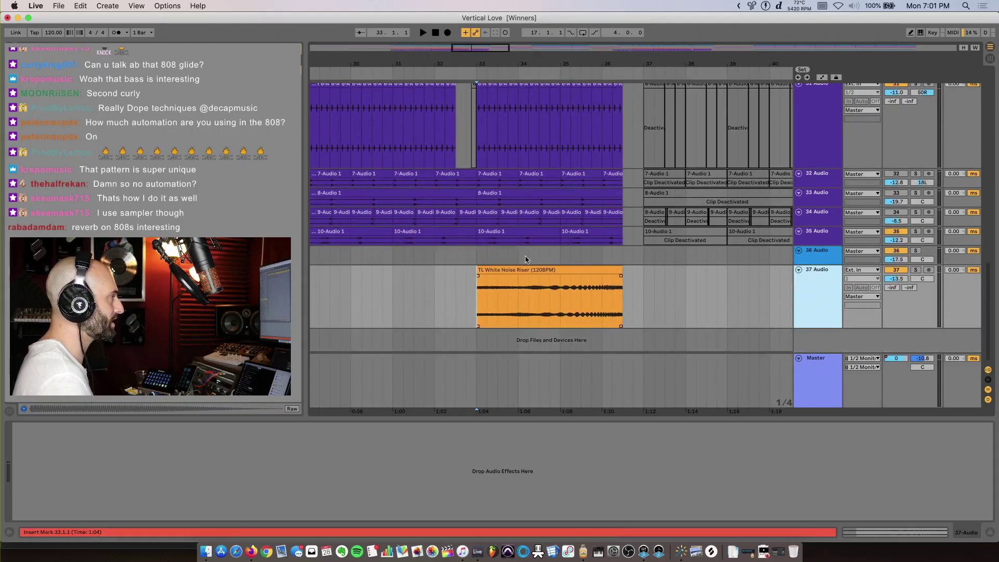
{"action": "left_click", "coordinate": [531, 269]}
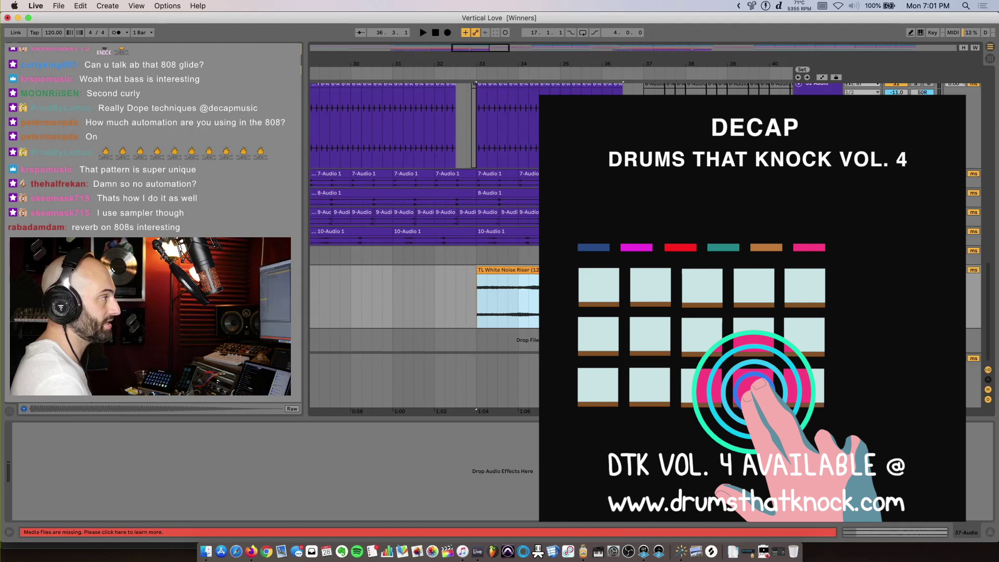
{"action": "left_click", "coordinate": [915, 270]}
{"action": "key", "text": "space"}
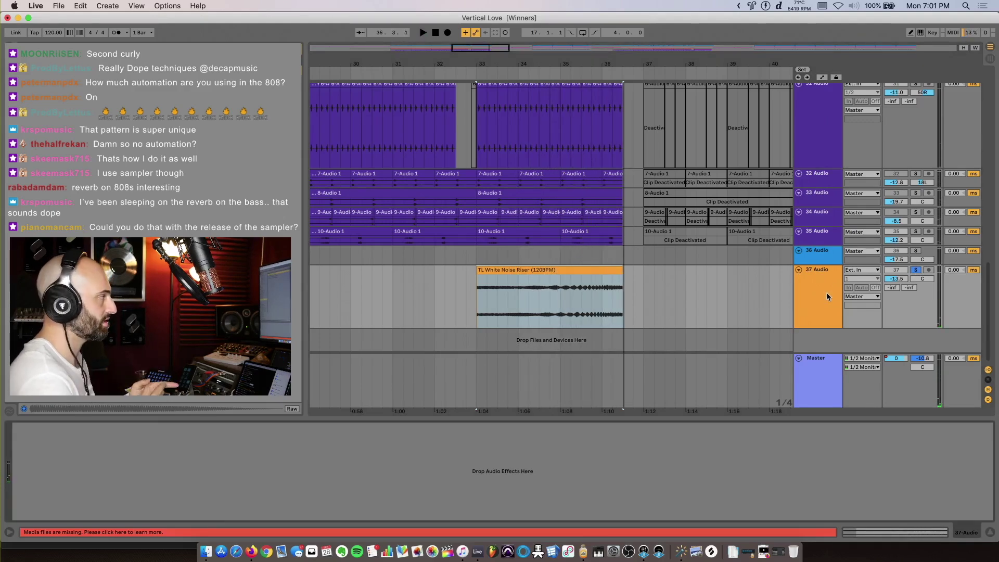
{"action": "left_click", "coordinate": [827, 297]}
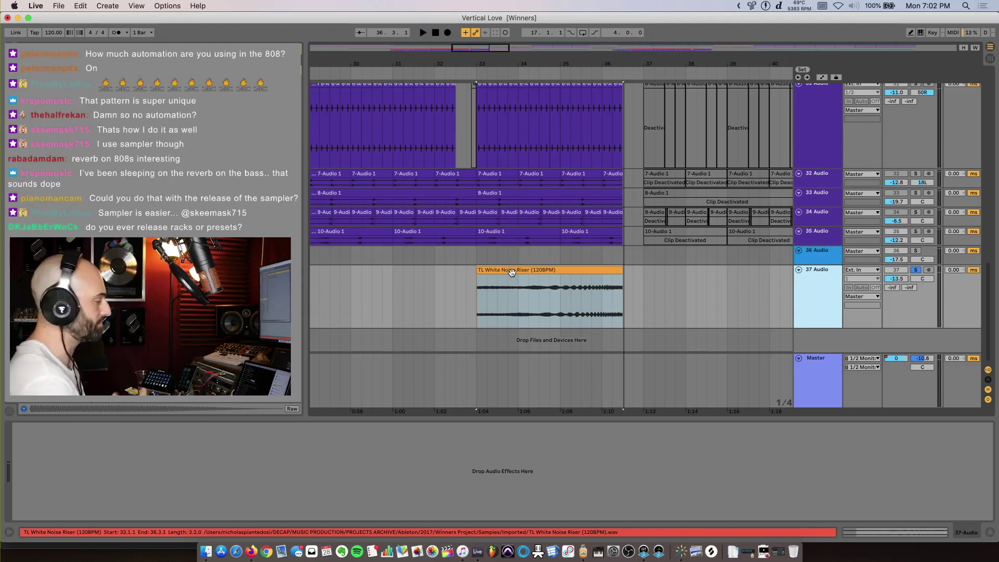
Step: Select the TL White Noise Riser clip, unsolo 37 Audio, and play the full mix from 35.4.1 through bar 41
{"action": "left_click", "coordinate": [536, 271]}
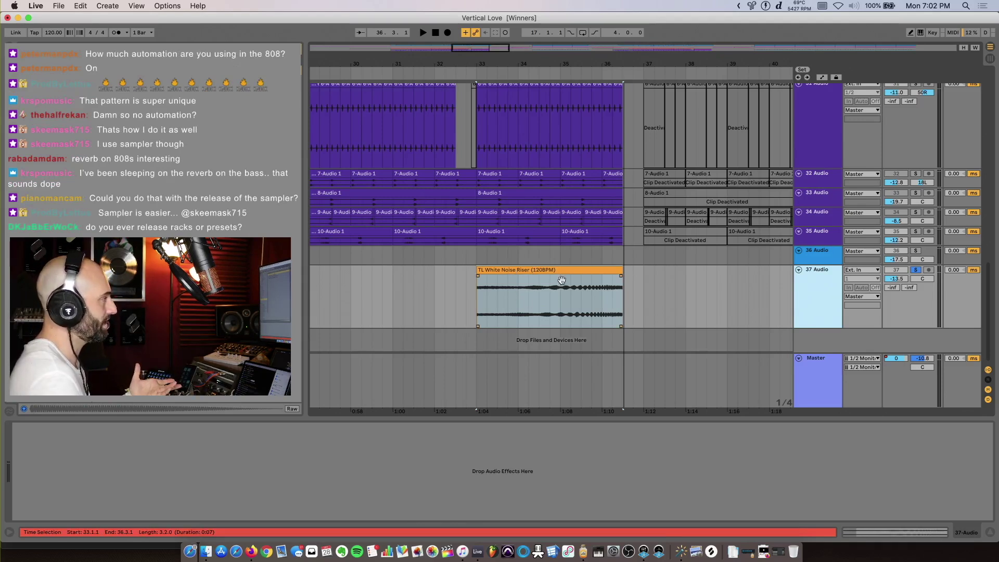
{"action": "left_click", "coordinate": [544, 271]}
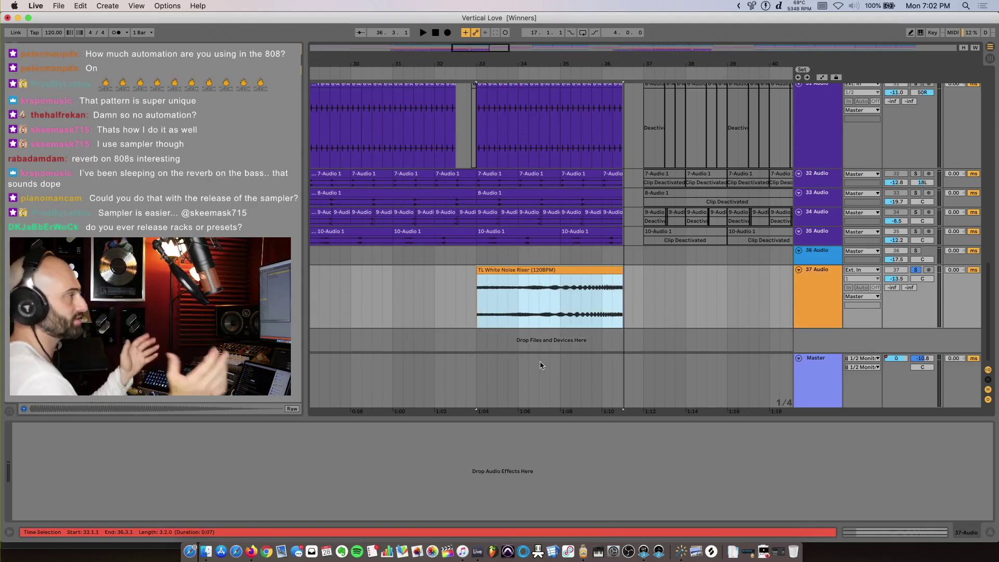
{"action": "key", "text": "space"}
{"action": "left_click", "coordinate": [915, 270]}
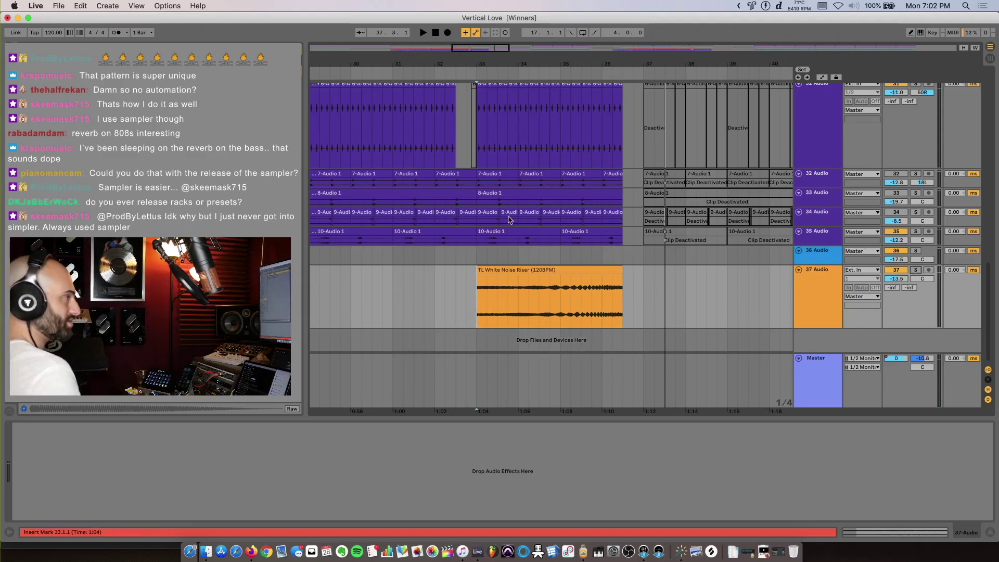
{"action": "left_click", "coordinate": [588, 295]}
{"action": "key", "text": "space"}
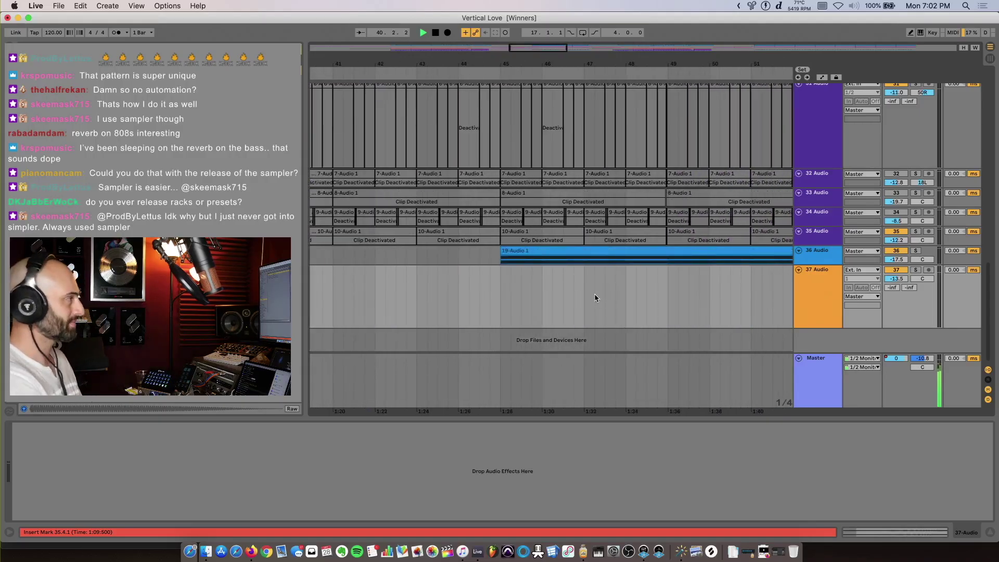
{"action": "scroll", "coordinate": [594, 284], "scroll_direction": "up", "scroll_amount": 10}
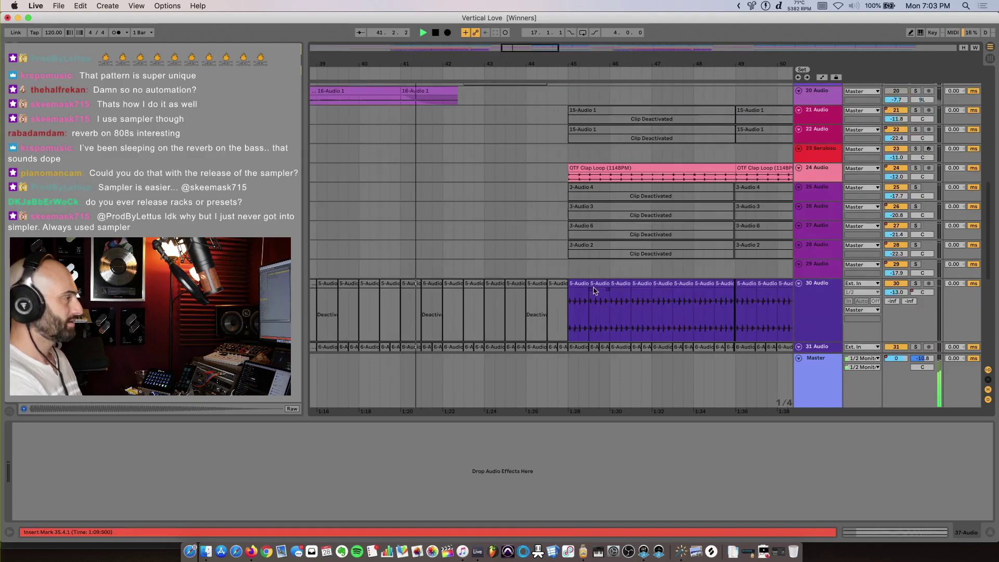
{"action": "scroll", "coordinate": [594, 289], "scroll_direction": "up", "scroll_amount": 6}
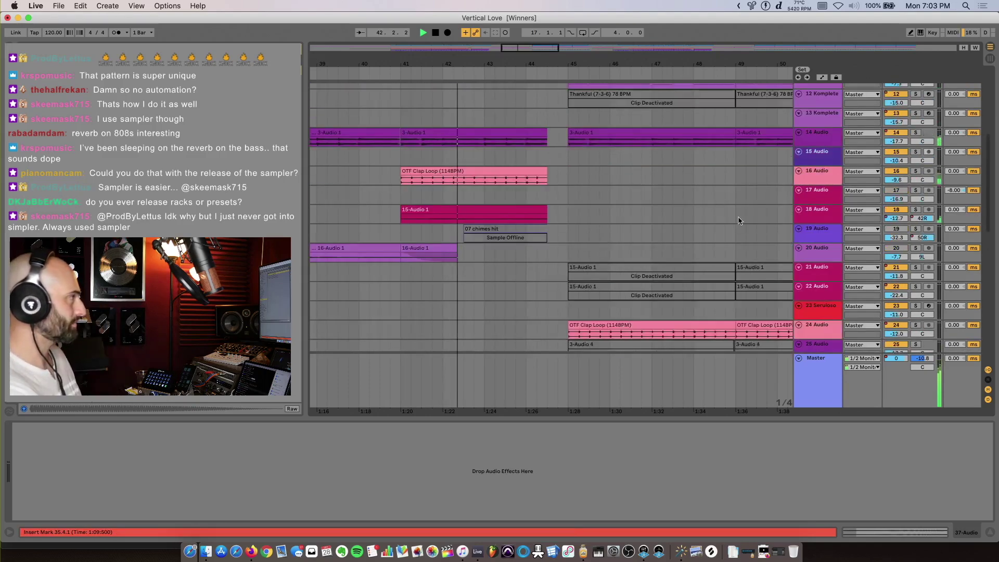
Step: Solo 18 Audio, play its 15-Audio 1 clip from bar 41, and look through the track's whole effects chain
{"action": "left_click", "coordinate": [405, 220]}
{"action": "key", "text": "space"}
{"action": "key", "text": "space"}
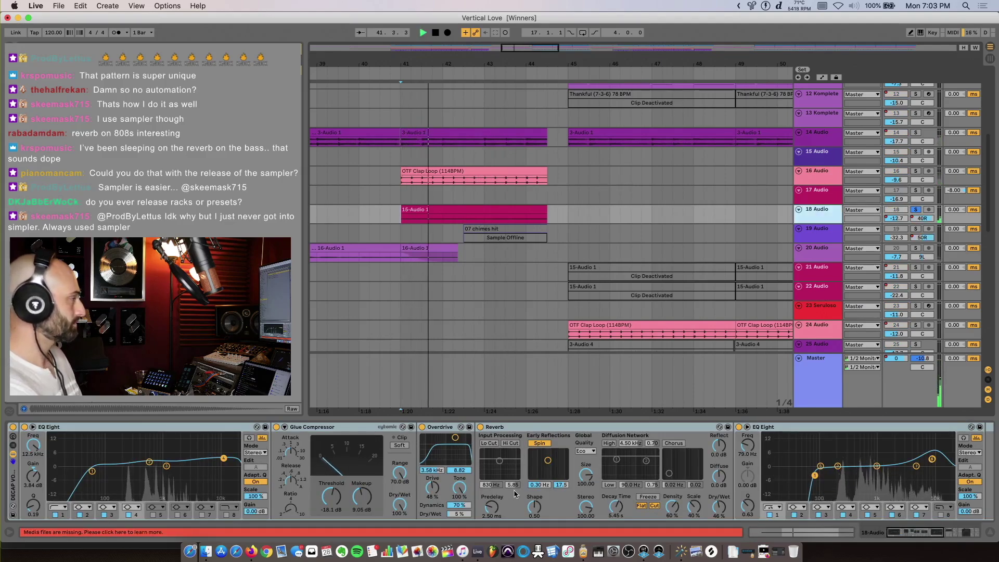
{"action": "scroll", "coordinate": [504, 490], "scroll_direction": "right", "scroll_amount": 10}
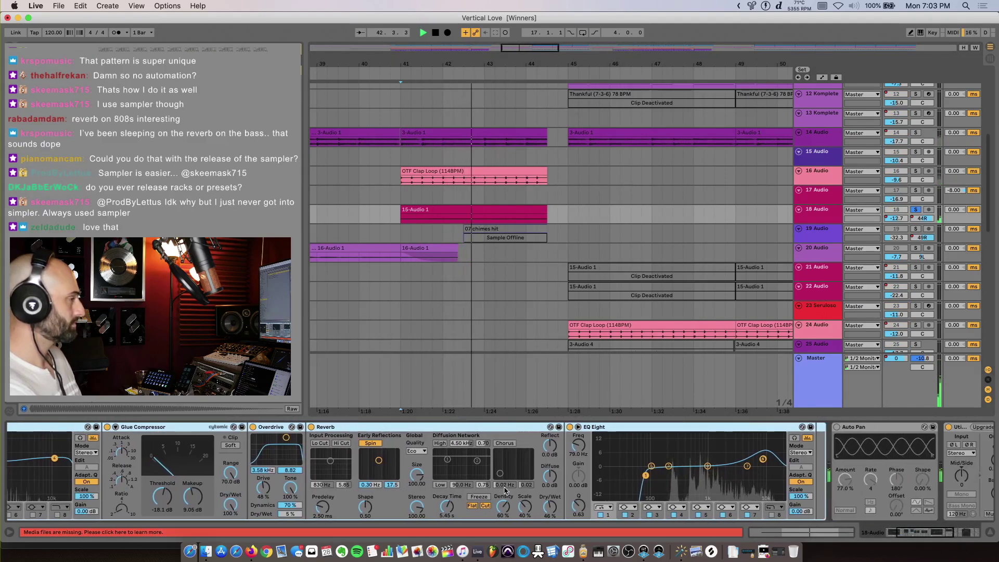
{"action": "scroll", "coordinate": [504, 489], "scroll_direction": "right", "scroll_amount": 5}
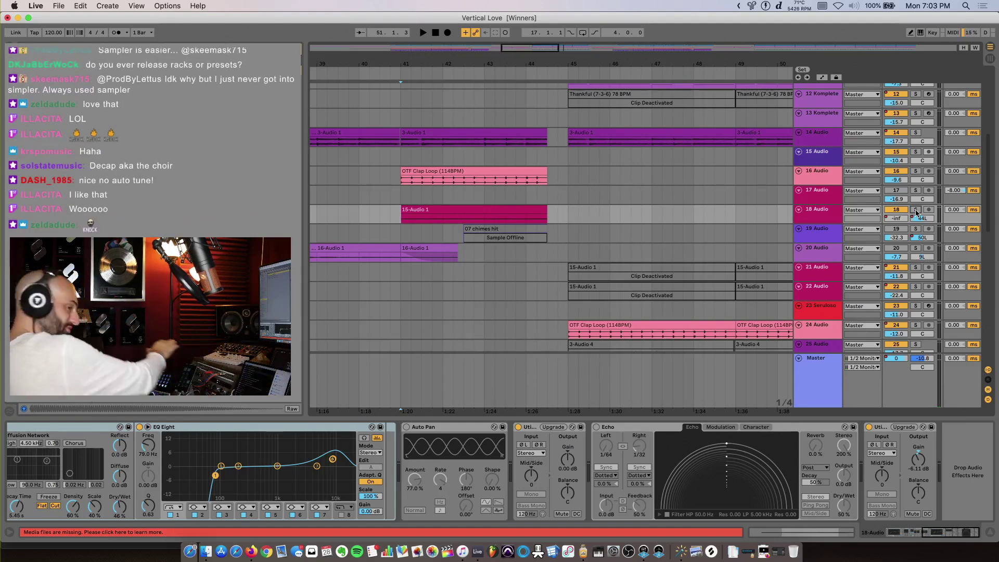
Step: Play the 15-Audio 1 clip through the first EQ Eight and examine the settings of its bands 2 and 4
{"action": "left_click", "coordinate": [436, 222]}
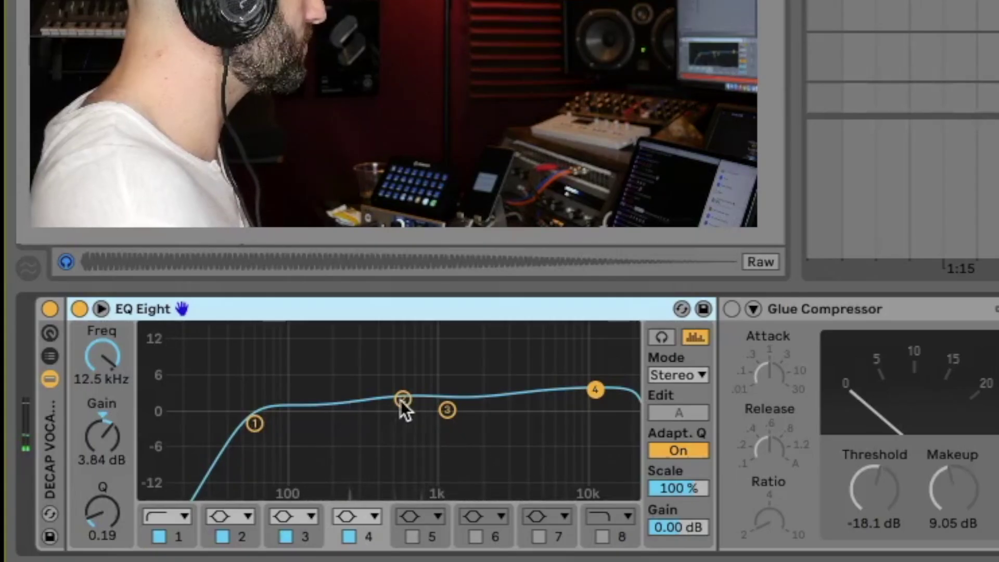
{"action": "left_click", "coordinate": [153, 462]}
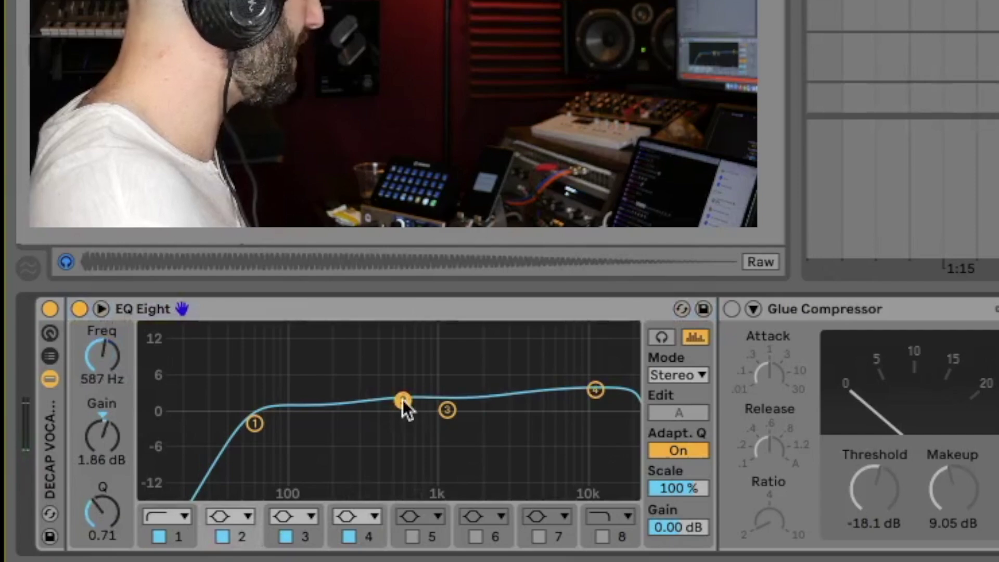
{"action": "left_click", "coordinate": [595, 390]}
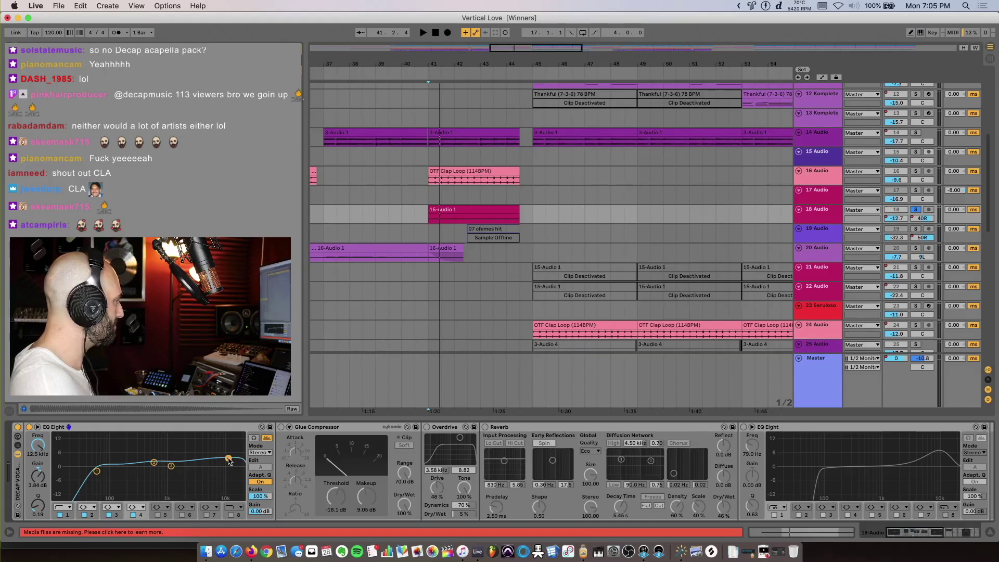
{"action": "key", "text": "space"}
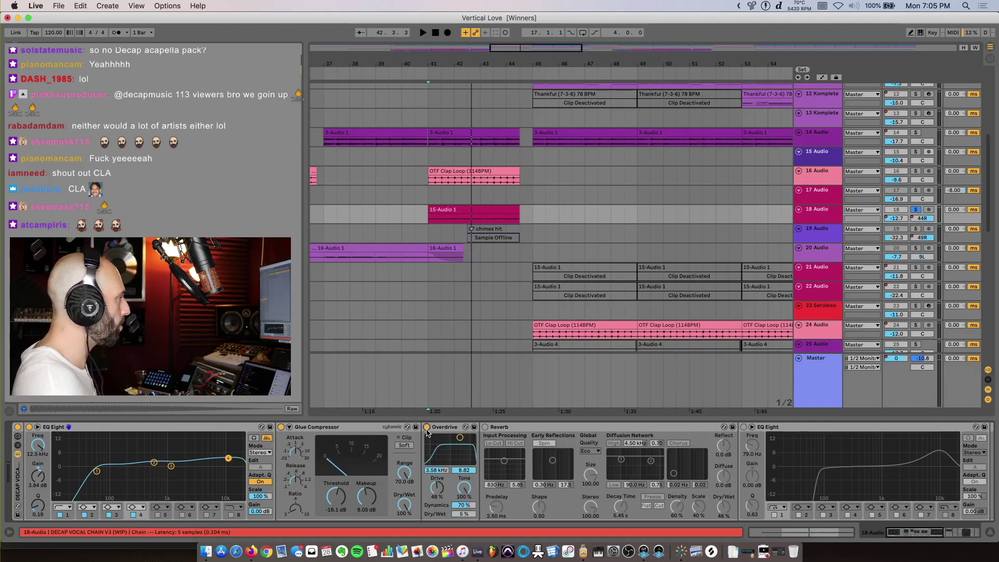
Step: Turn on 18 Audio's Reverb, replay the clip from bar 41, and show the second EQ Eight in the chain
{"action": "key", "text": "space"}
{"action": "left_click", "coordinate": [484, 426]}
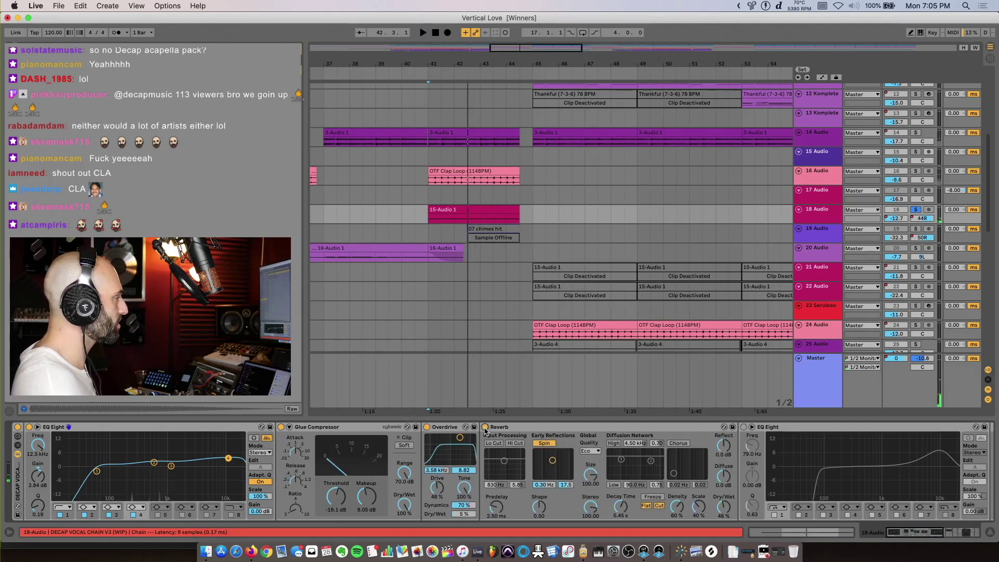
{"action": "key", "text": "space"}
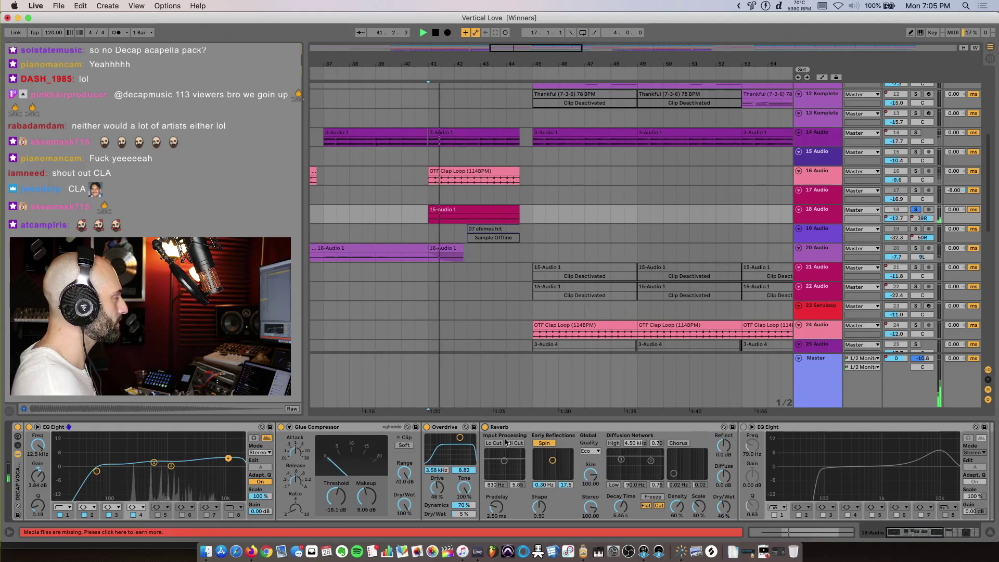
{"action": "scroll", "coordinate": [506, 442], "scroll_direction": "right", "scroll_amount": 3}
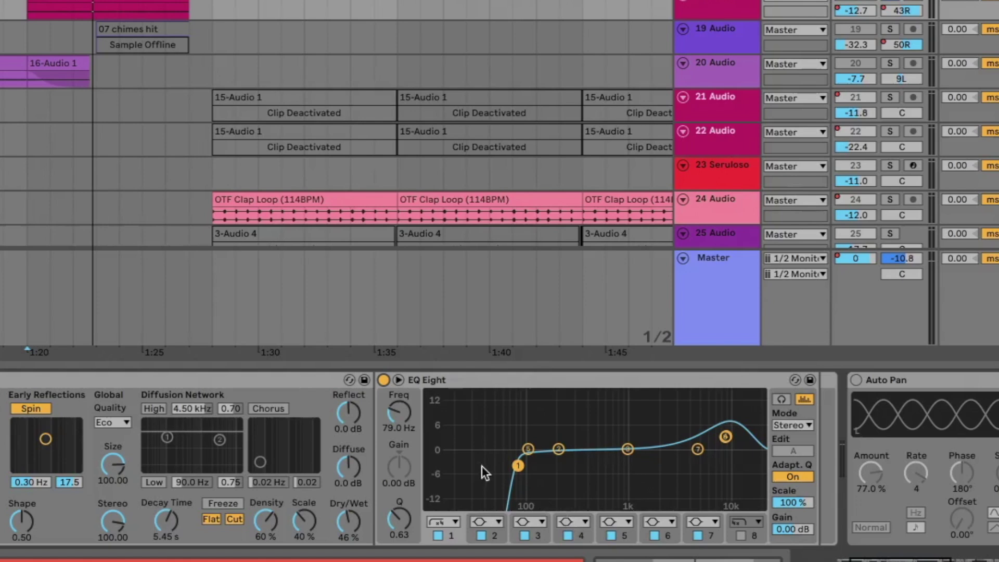
Step: Select the high-frequency boost band in 18 Audio's second EQ Eight and play the unsoloed mix from bar 41
{"action": "left_click", "coordinate": [725, 436]}
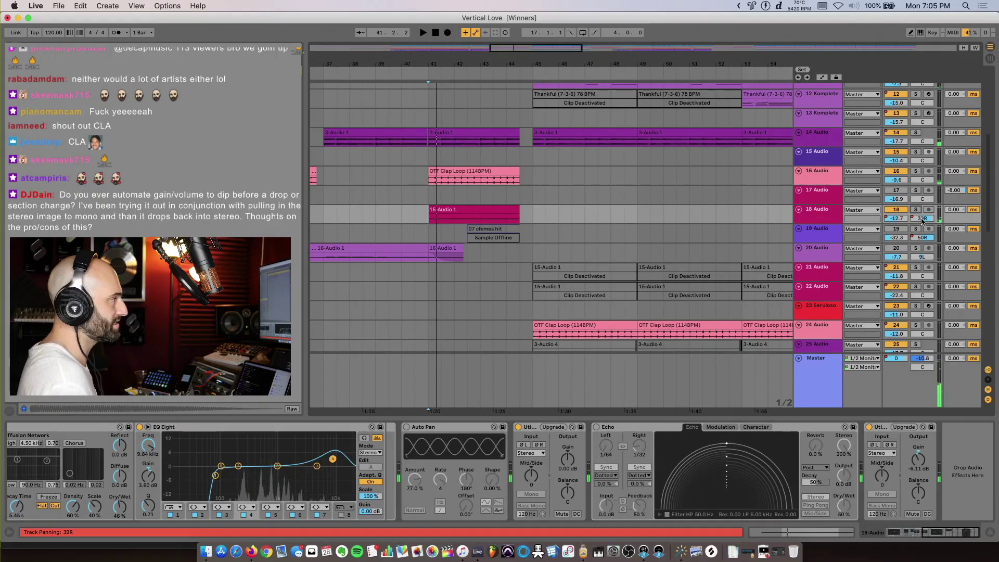
{"action": "key", "text": "space"}
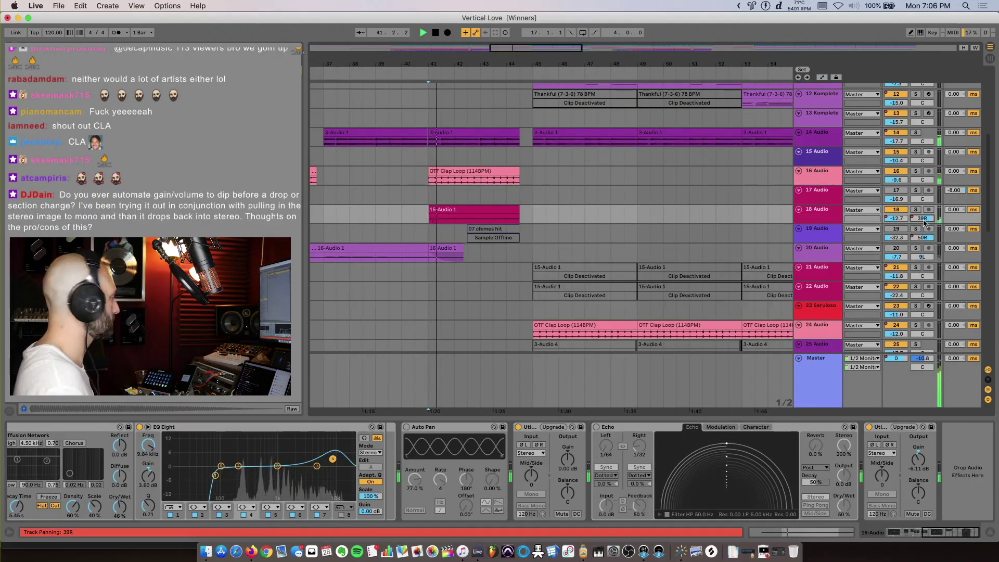
{"action": "scroll", "coordinate": [923, 223], "scroll_direction": "up", "scroll_amount": 3}
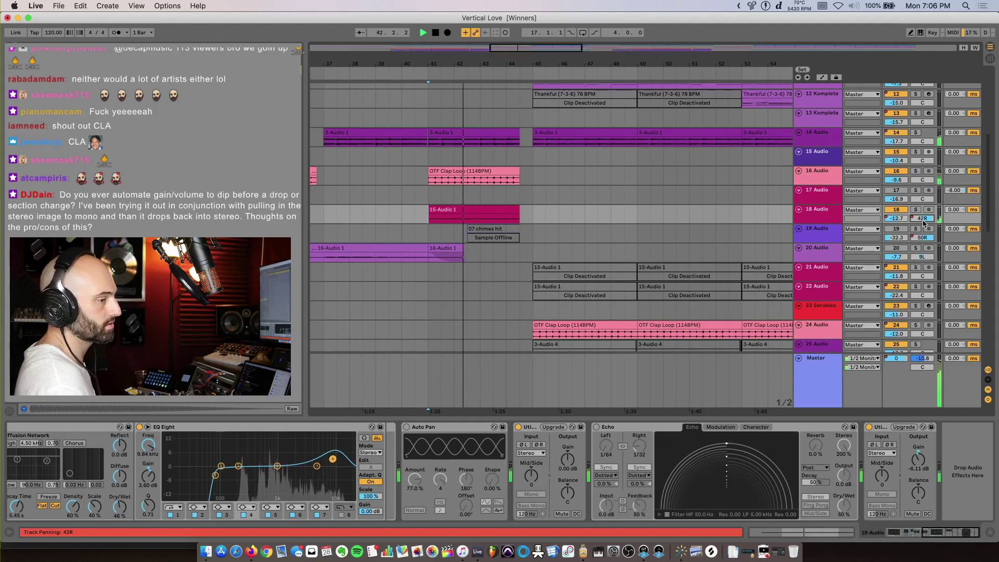
Step: Solo 30 Audio, play its clips from bar 45, and show its clips across the whole arrangement
{"action": "scroll", "coordinate": [924, 223], "scroll_direction": "down", "scroll_amount": 15}
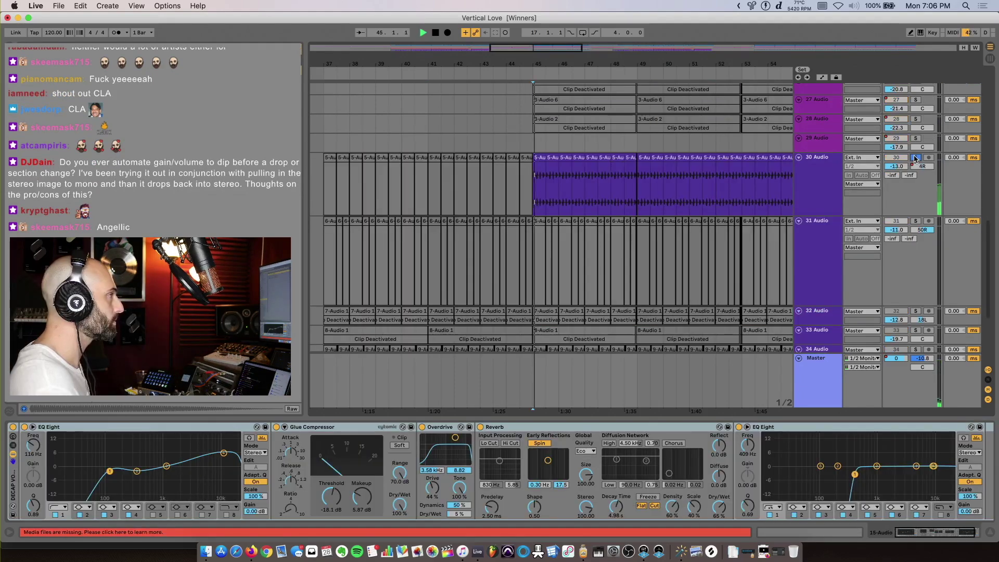
{"action": "scroll", "coordinate": [650, 221], "scroll_direction": "right", "scroll_amount": 5}
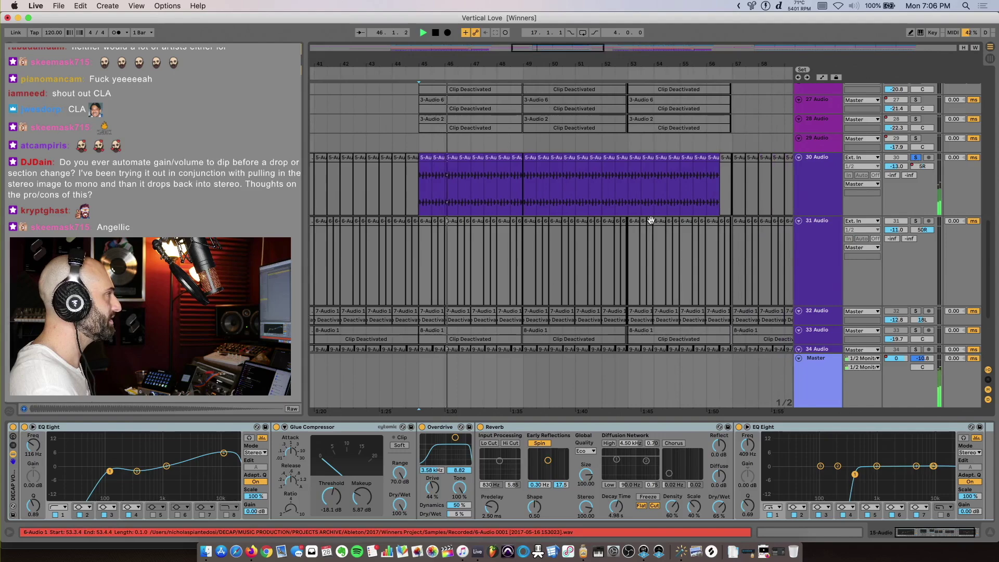
{"action": "left_click", "coordinate": [469, 196]}
{"action": "key", "text": "minus"}
{"action": "key", "text": "minus"}
{"action": "key", "text": "minus"}
{"action": "key", "text": "minus"}
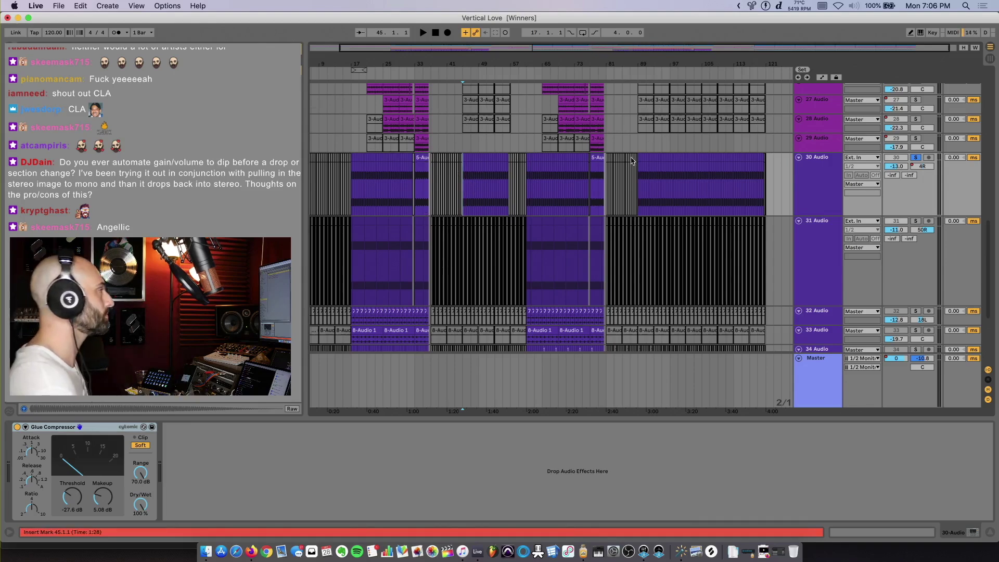
Step: Solo 36 Audio, play its 19-Audio 1 clip from bar 45, and enlarge the track to show the waveform
{"action": "scroll", "coordinate": [780, 234], "scroll_direction": "down", "scroll_amount": 5}
{"action": "left_click", "coordinate": [916, 253]}
{"action": "key", "text": "space"}
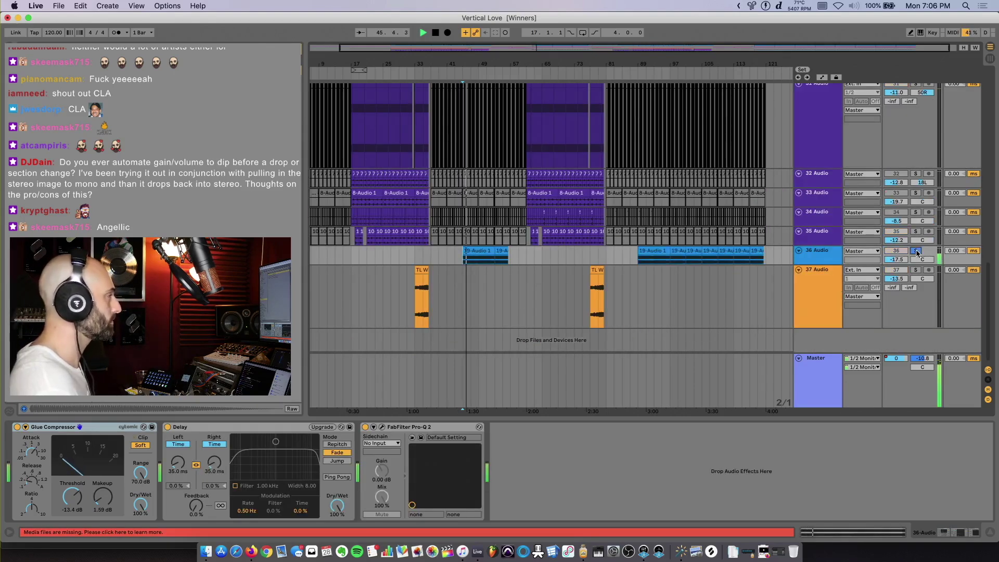
{"action": "left_click", "coordinate": [916, 252]}
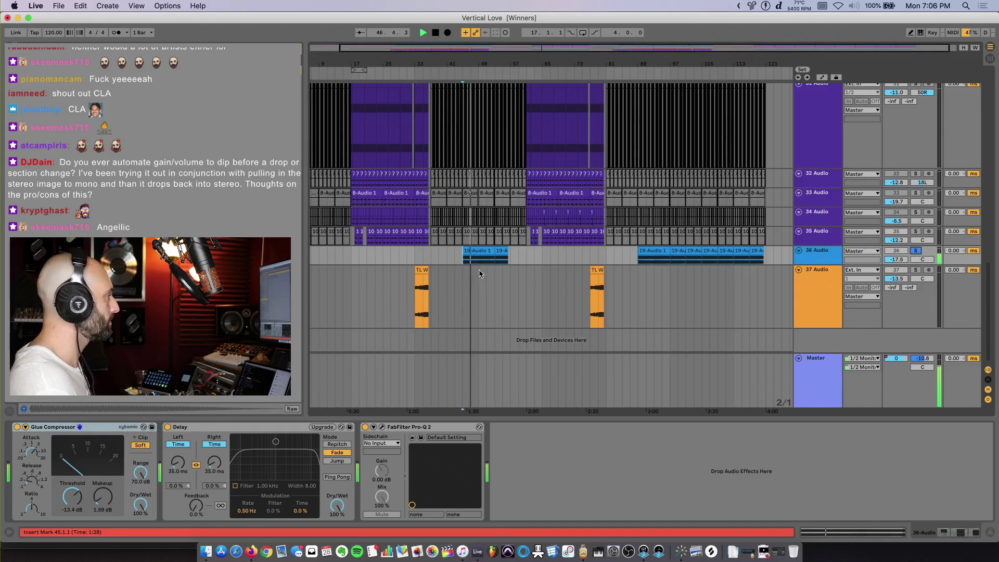
{"action": "left_click", "coordinate": [826, 256]}
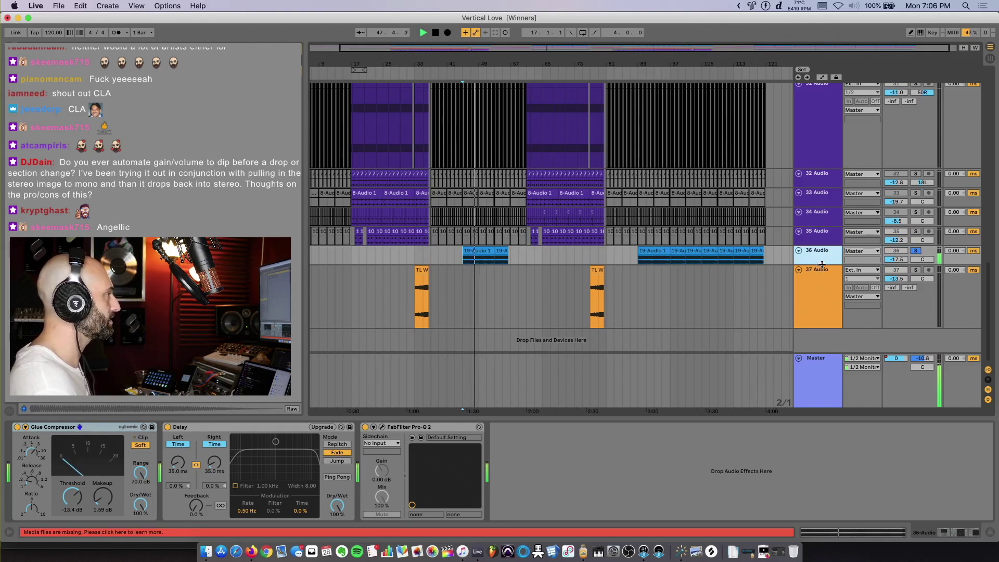
{"action": "left_click_drag", "start_coordinate": [822, 264], "coordinate": [821, 308]}
{"action": "scroll", "coordinate": [344, 260], "scroll_direction": "up", "scroll_amount": 1}
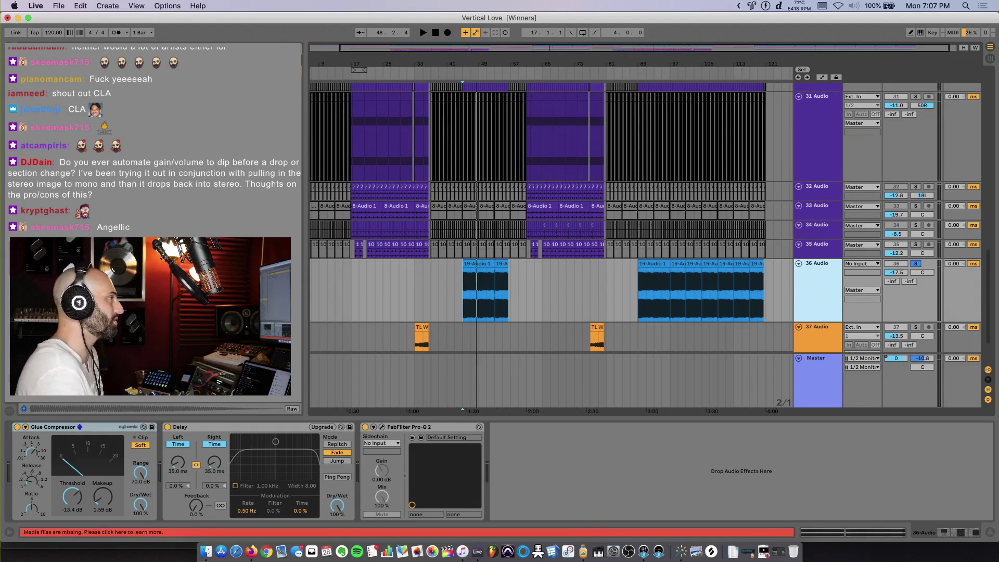
Step: Solo the 23 Seruloso track and play its Seruloso Analog 808 clip from bars 19 and 25
{"action": "scroll", "coordinate": [539, 203], "scroll_direction": "up", "scroll_amount": 10}
{"action": "left_click", "coordinate": [914, 286]}
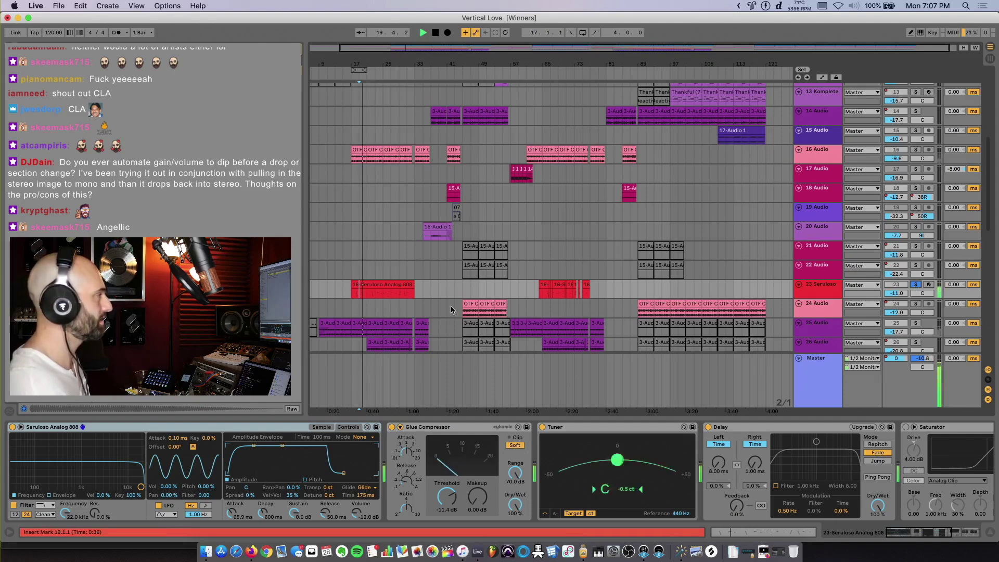
{"action": "left_click", "coordinate": [383, 297]}
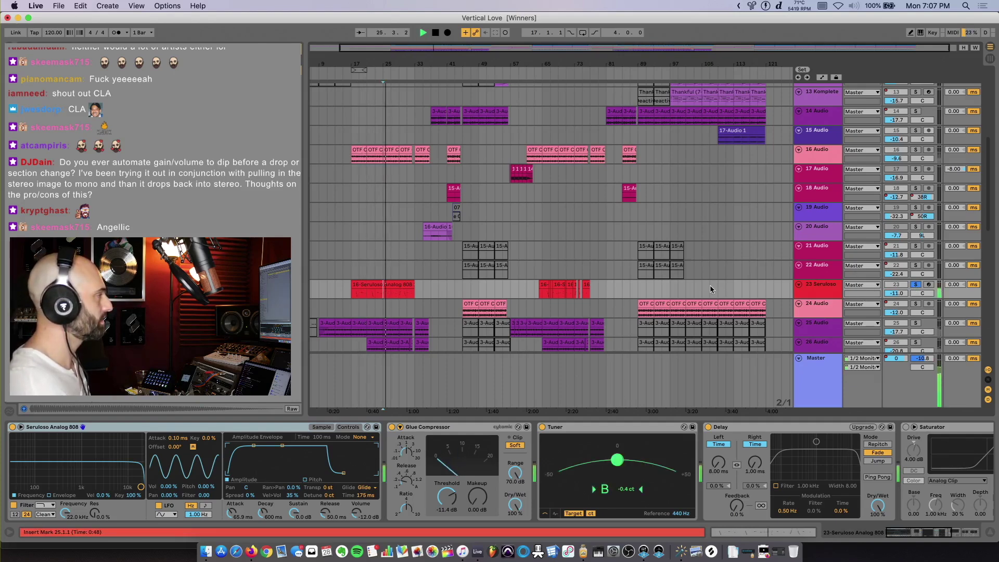
Step: Play the full mix from bar 45 with 36 Audio unsoloed to hear its 19-Audio 1 clip in context
{"action": "scroll", "coordinate": [676, 291], "scroll_direction": "down", "scroll_amount": 10}
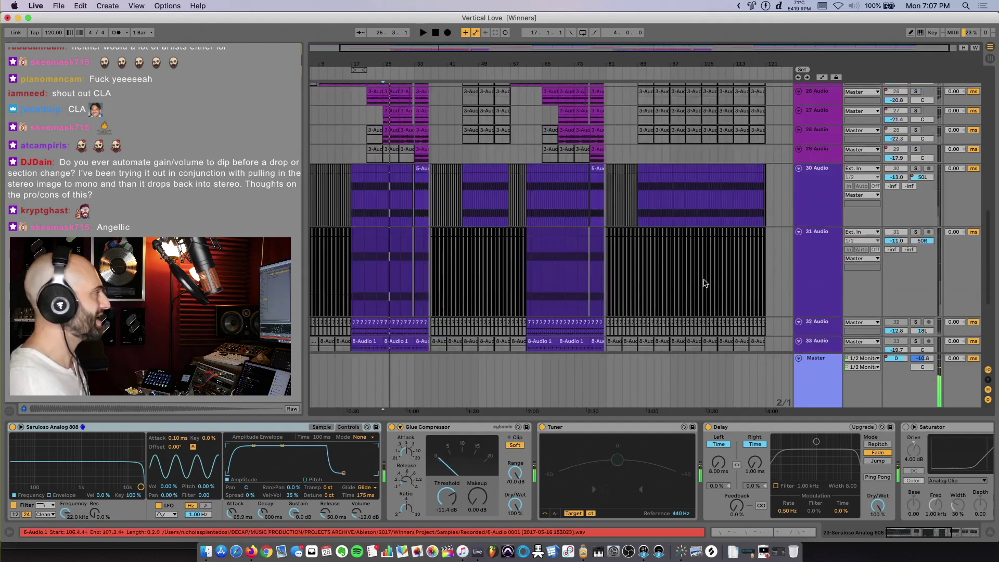
{"action": "left_click", "coordinate": [477, 248]}
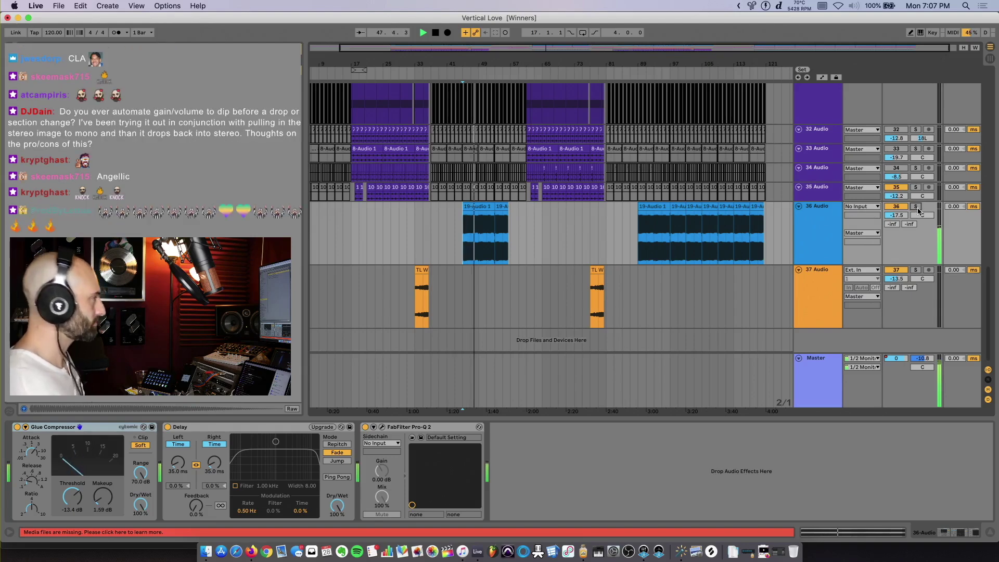
{"action": "scroll", "coordinate": [545, 223], "scroll_direction": "up", "scroll_amount": 10}
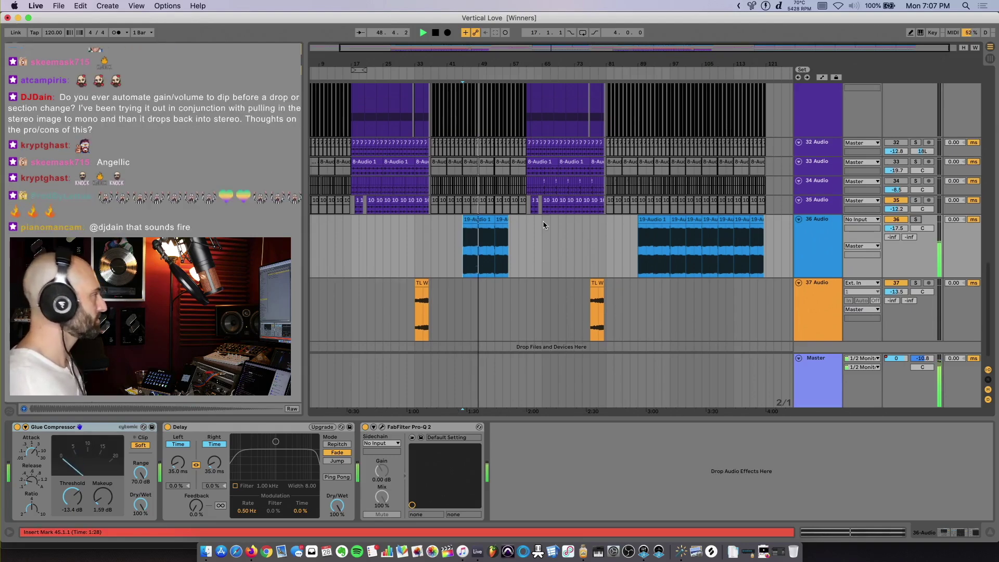
Step: Play the full mix from bar 66 and examine the 7-Audio 1 clips on 6 Audio and 7 Audio up close
{"action": "left_click", "coordinate": [542, 193]}
{"action": "key", "text": "space"}
{"action": "key", "text": "plus"}
{"action": "key", "text": "plus"}
{"action": "key", "text": "plus"}
{"action": "key", "text": "plus"}
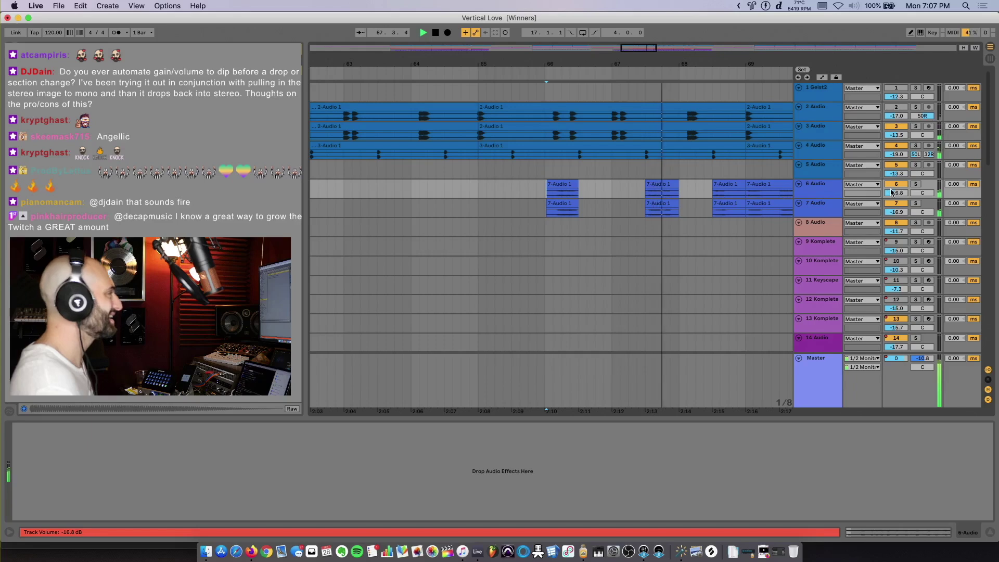
{"action": "scroll", "coordinate": [673, 308], "scroll_direction": "right", "scroll_amount": 3}
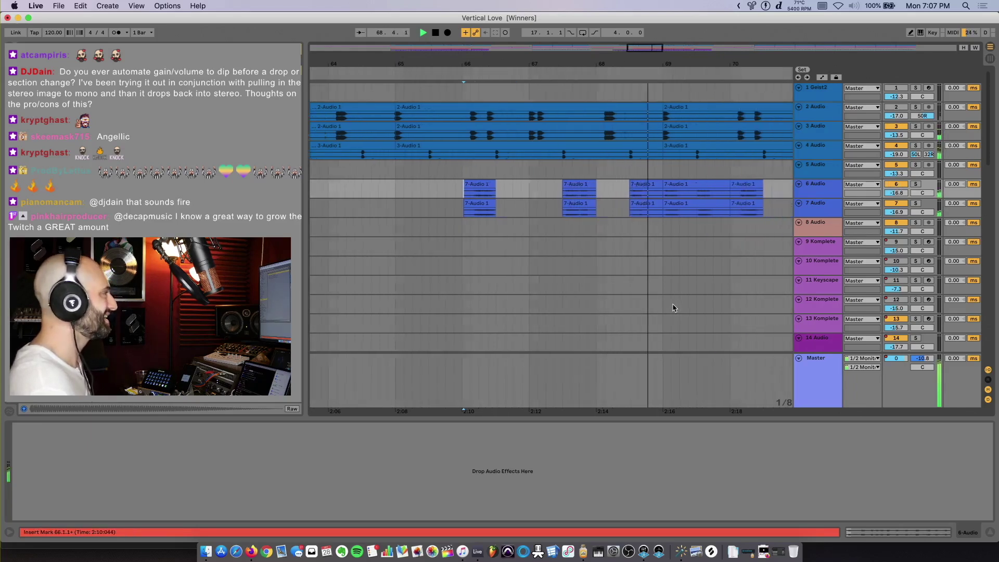
{"action": "key", "text": "space"}
Step: Enlarge the 6 Audio and 7 Audio tracks to show the 7-Audio 1 waveforms, with the insert mark at bar 66
{"action": "left_click", "coordinate": [453, 195]}
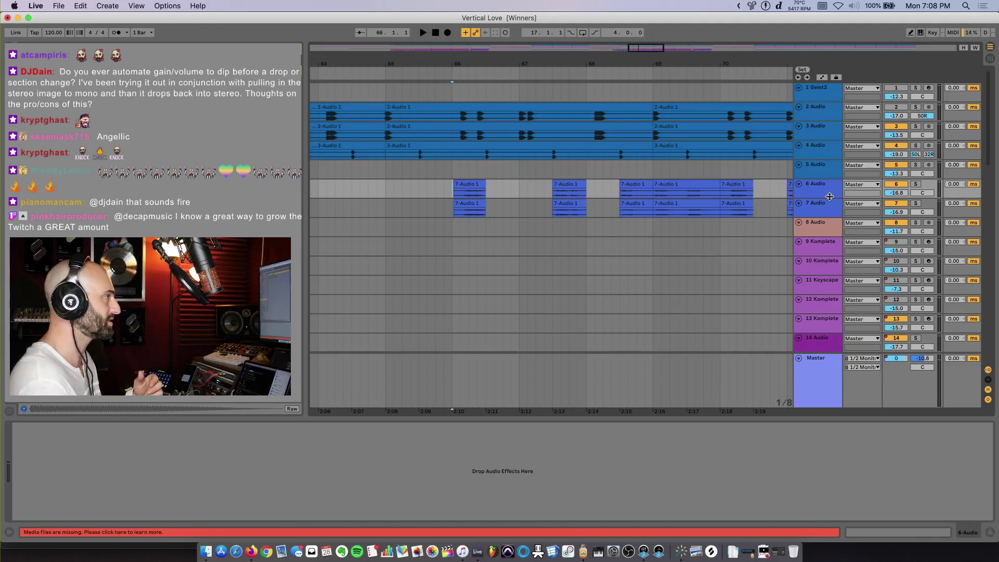
{"action": "left_click_drag", "start_coordinate": [829, 197], "coordinate": [828, 218]}
{"action": "left_click", "coordinate": [446, 217]}
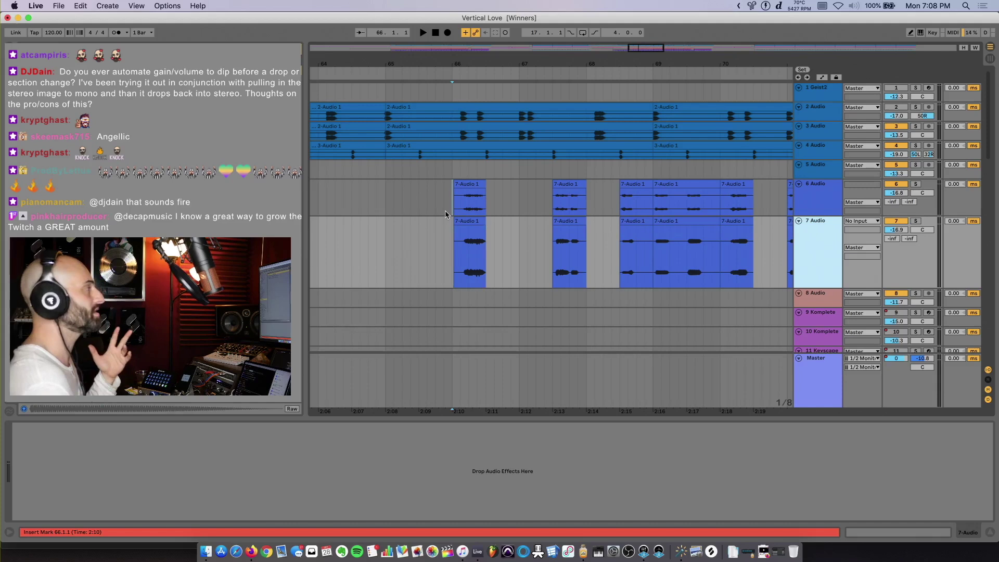
Step: Solo 6 Audio and play its 7-Audio 1 clips from bar 66
{"action": "left_click", "coordinate": [916, 184]}
{"action": "key", "text": "space"}
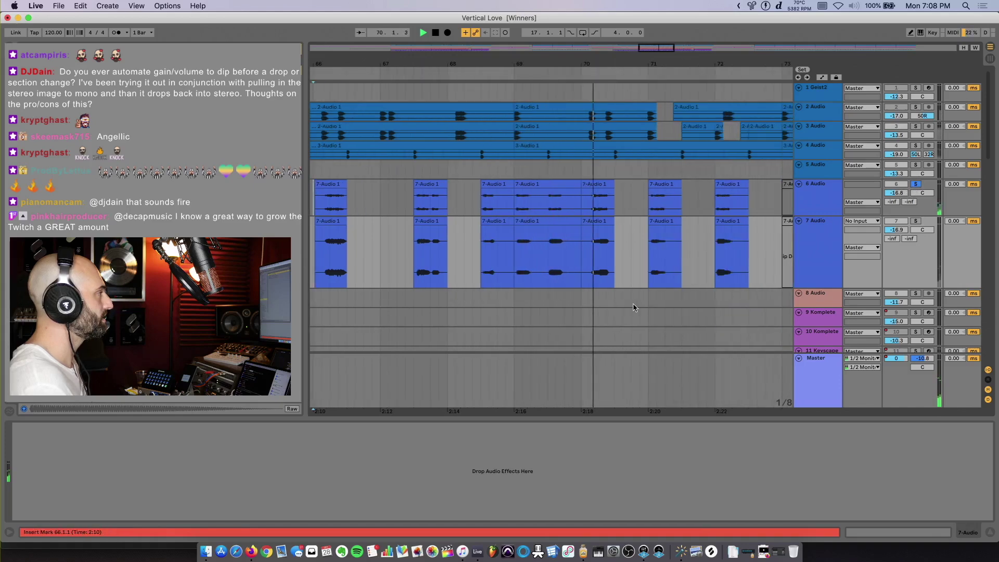
{"action": "scroll", "coordinate": [698, 219], "scroll_direction": "left", "scroll_amount": 5}
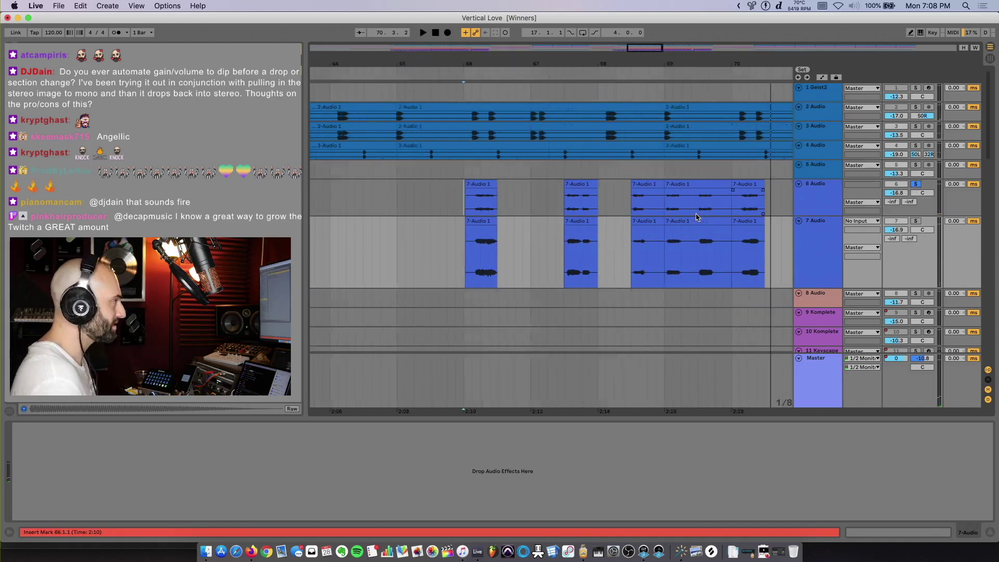
Step: Look over the arrangement from the Seruloso 808 and clap loop clips at bar 17 back to 6 Audio and 7 Audio
{"action": "key", "text": "minus"}
{"action": "key", "text": "minus"}
{"action": "key", "text": "minus"}
{"action": "key", "text": "minus"}
{"action": "scroll", "coordinate": [416, 323], "scroll_direction": "down", "scroll_amount": 5}
{"action": "scroll", "coordinate": [416, 322], "scroll_direction": "left", "scroll_amount": 10}
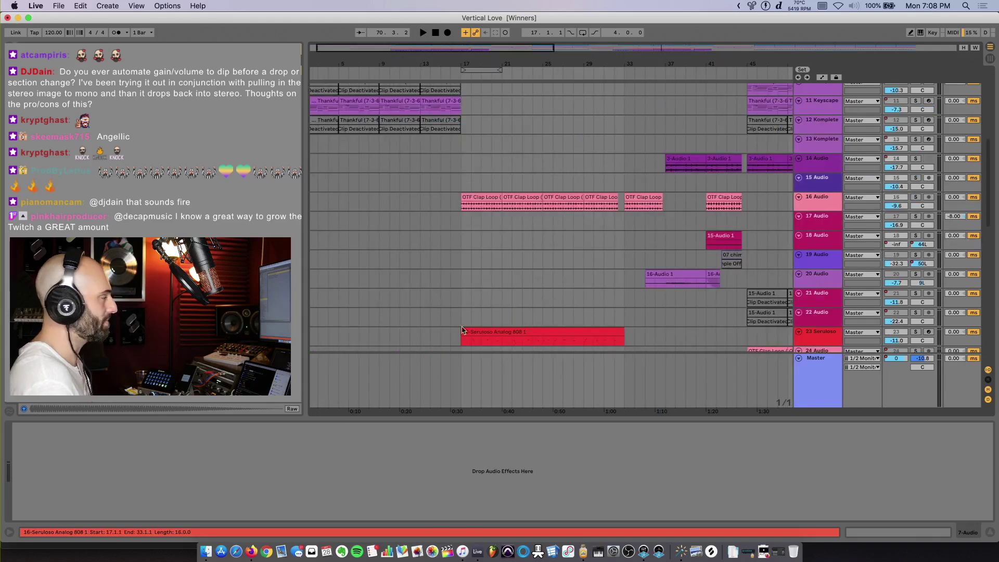
{"action": "scroll", "coordinate": [599, 313], "scroll_direction": "down", "scroll_amount": 2}
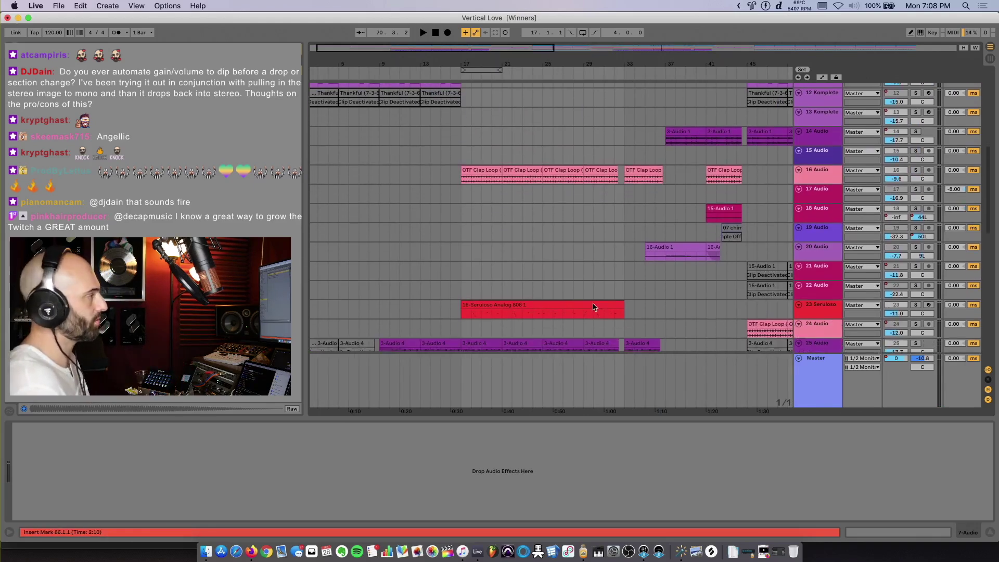
{"action": "scroll", "coordinate": [599, 290], "scroll_direction": "right", "scroll_amount": 8}
{"action": "scroll", "coordinate": [604, 289], "scroll_direction": "up", "scroll_amount": 6}
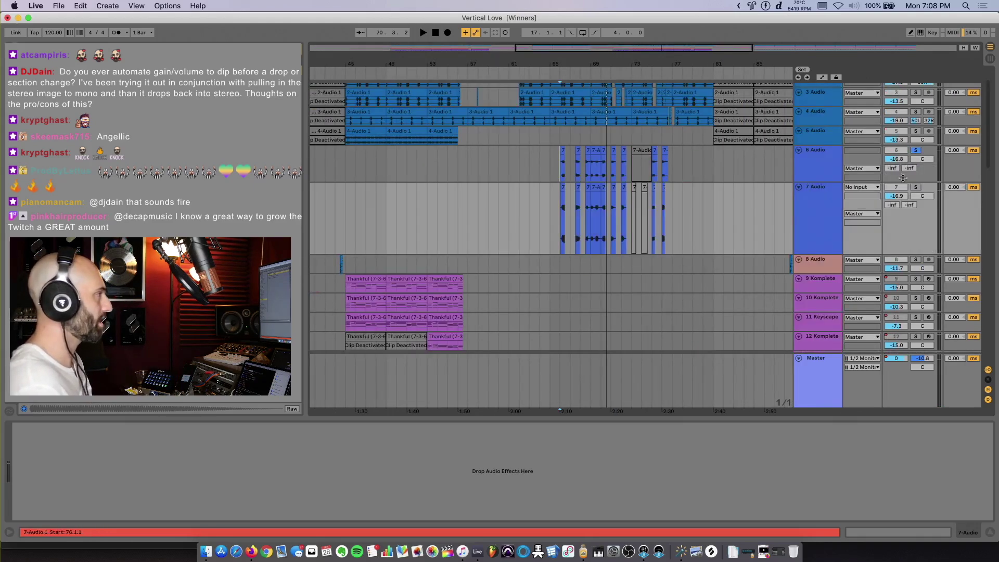
Step: Solo only 7 Audio and play its 7-Audio 1 clips from bar 66 while viewing their waveforms up close
{"action": "left_click", "coordinate": [357, 186]}
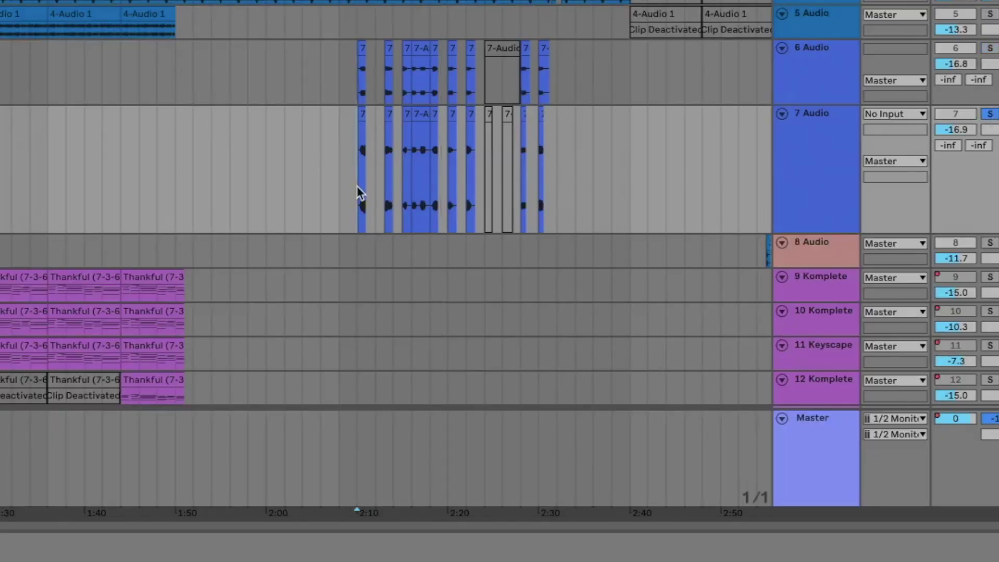
{"action": "key", "text": "space"}
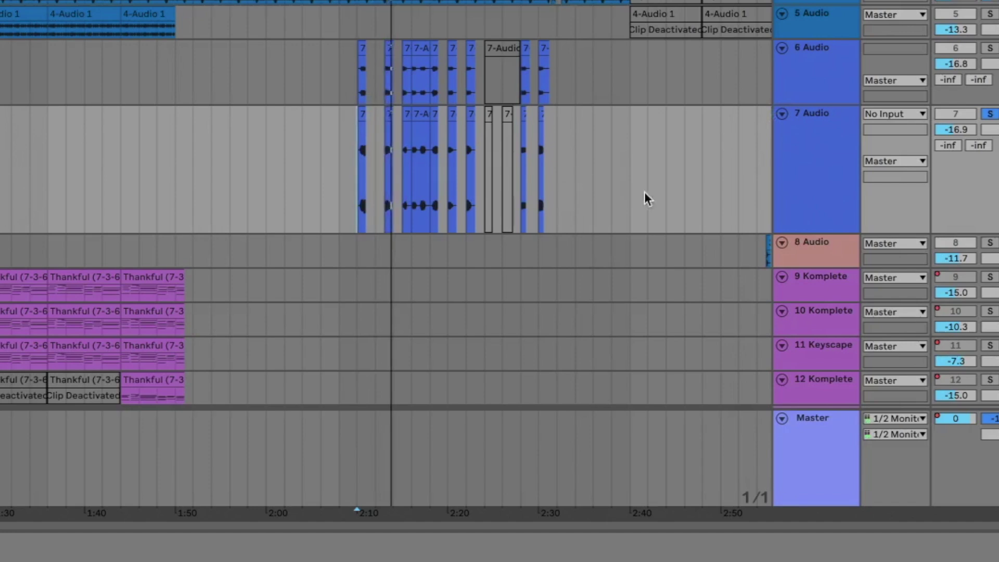
{"action": "key", "text": "plus"}
{"action": "key", "text": "plus"}
{"action": "key", "text": "plus"}
{"action": "key", "text": "plus"}
{"action": "scroll", "coordinate": [535, 193], "scroll_direction": "right", "scroll_amount": 2}
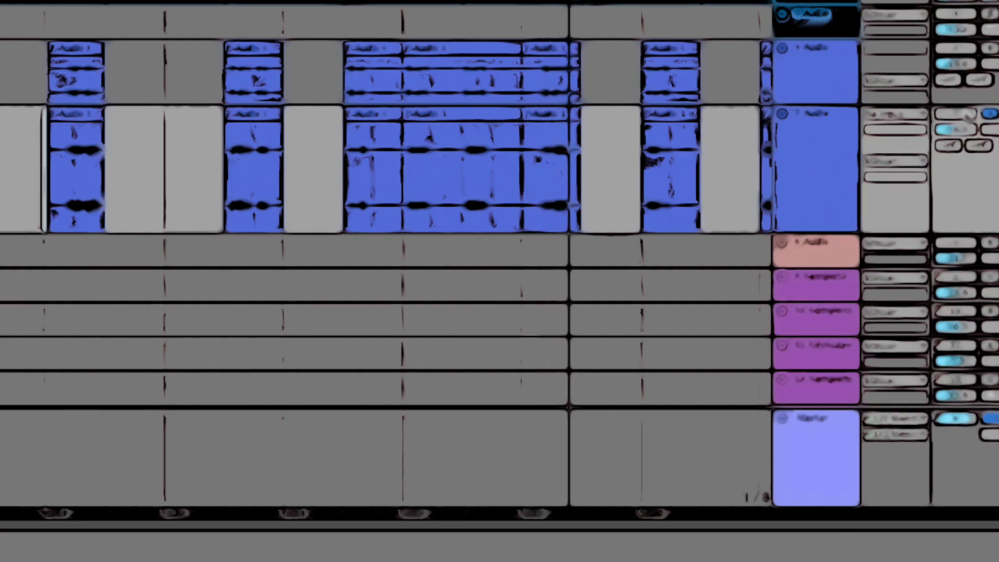
Step: Add 6 Audio to the solo and play both tracks' 7-Audio 1 clips together from 66.1.3
{"action": "left_click", "coordinate": [990, 48]}
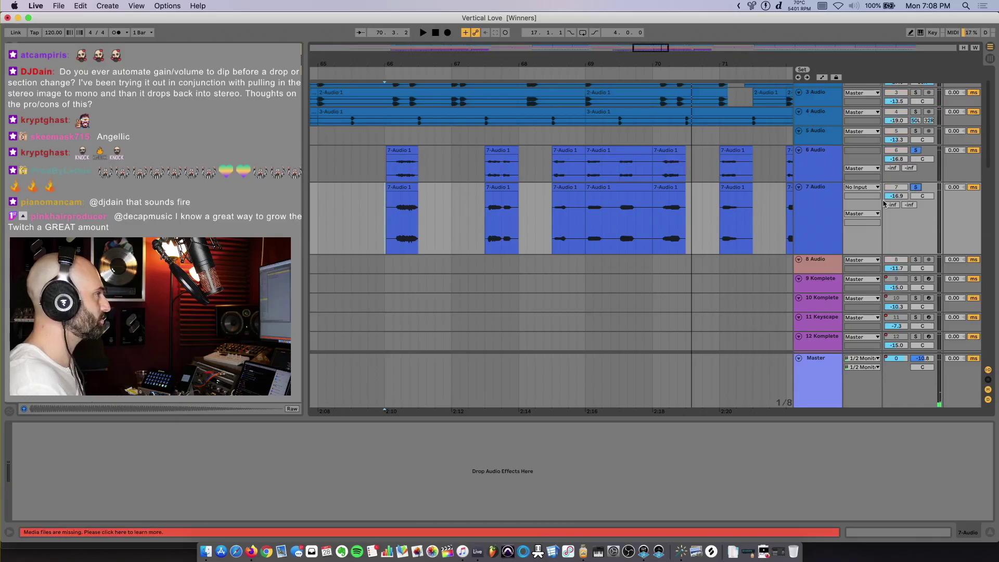
{"action": "left_click", "coordinate": [395, 180]}
{"action": "key", "text": "space"}
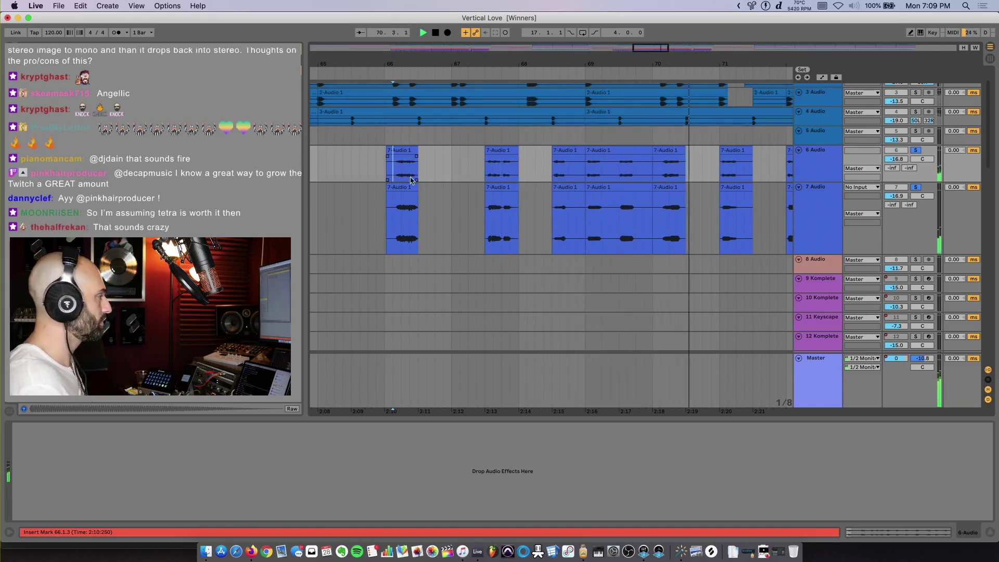
Step: Unsolo 6 Audio and 7 Audio and play the full mix from bar 66 into bar 78, following the clips across tracks
{"action": "key", "text": "s"}
{"action": "key", "text": "space"}
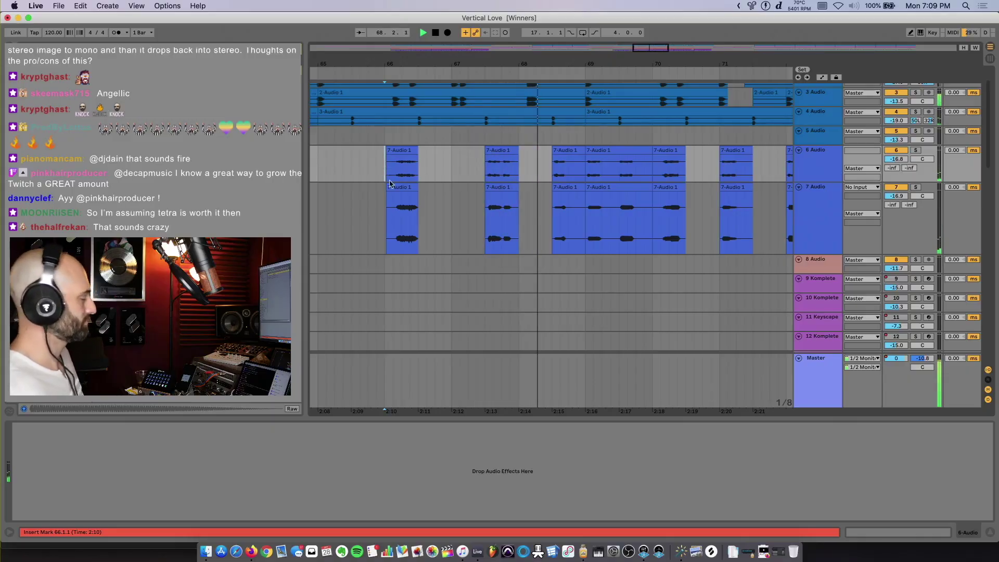
{"action": "left_click", "coordinate": [542, 304]}
{"action": "key", "text": "minus"}
{"action": "key", "text": "minus"}
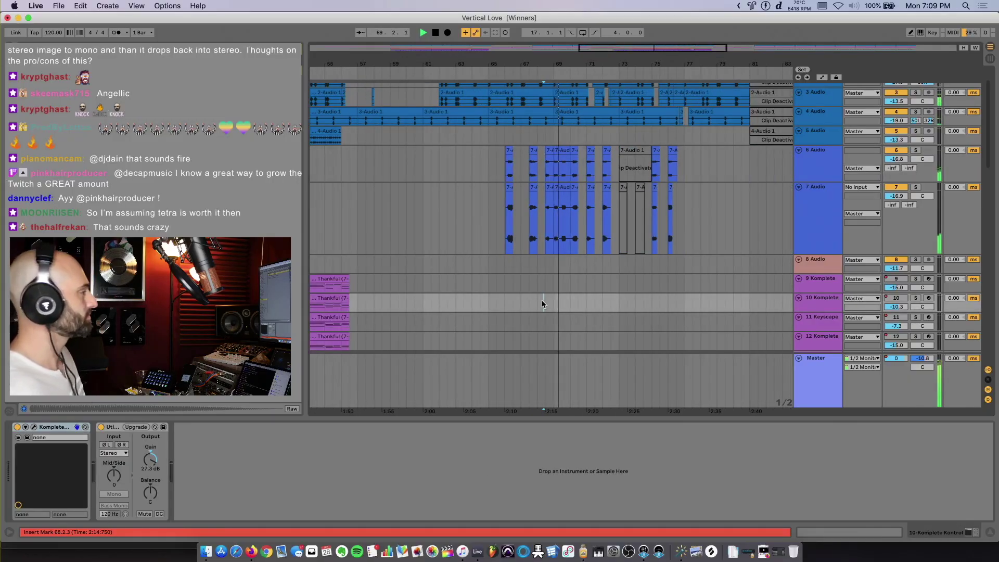
{"action": "key", "text": "minus"}
{"action": "key", "text": "minus"}
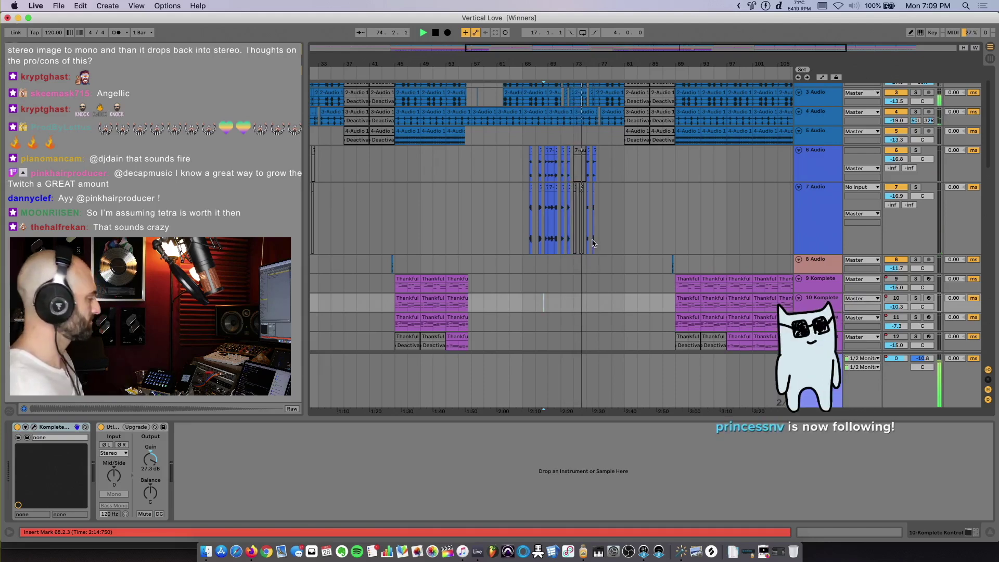
{"action": "scroll", "coordinate": [592, 242], "scroll_direction": "up", "scroll_amount": 6}
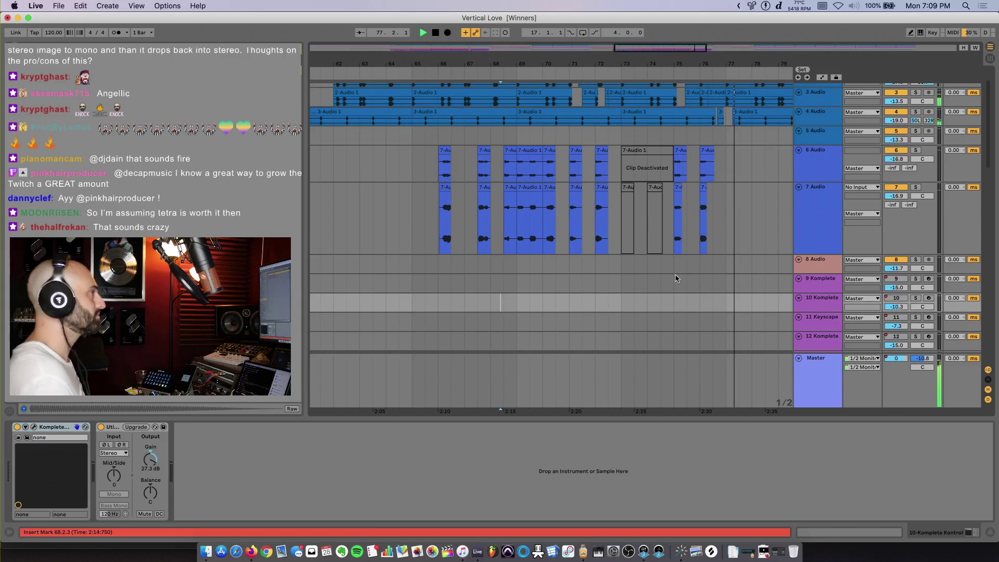
{"action": "scroll", "coordinate": [676, 276], "scroll_direction": "up", "scroll_amount": 2}
{"action": "scroll", "coordinate": [732, 235], "scroll_direction": "down", "scroll_amount": 3}
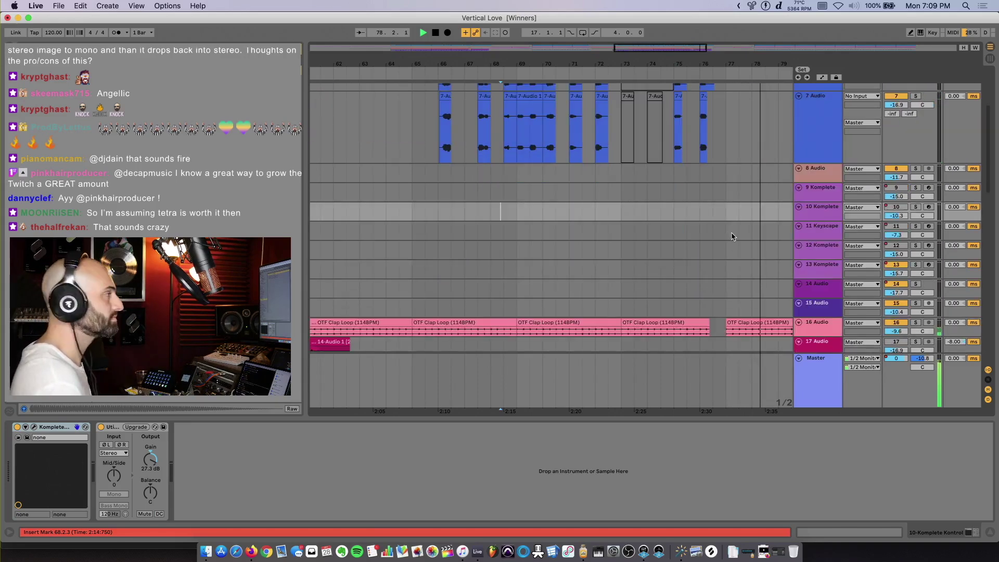